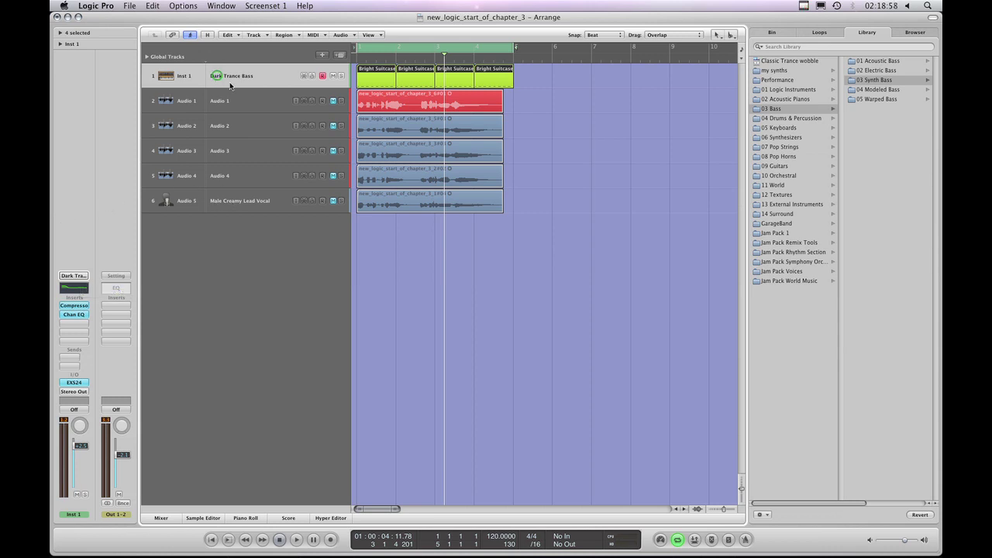
Select the Male Creamy Lead Vocal track and examine the commands and categories in its channel strip settings list.
{"action": "left_click", "coordinate": [221, 204]}
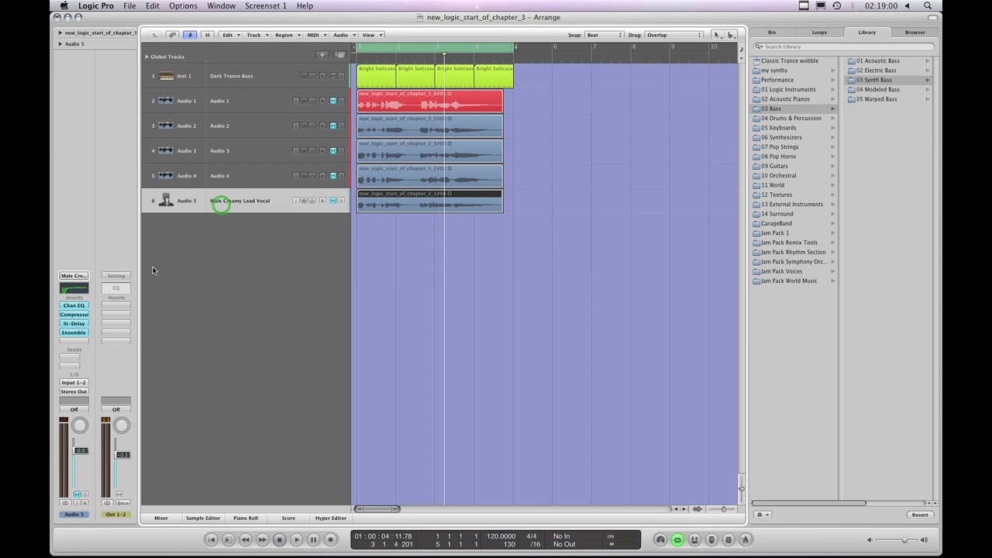
{"action": "left_click", "coordinate": [80, 280]}
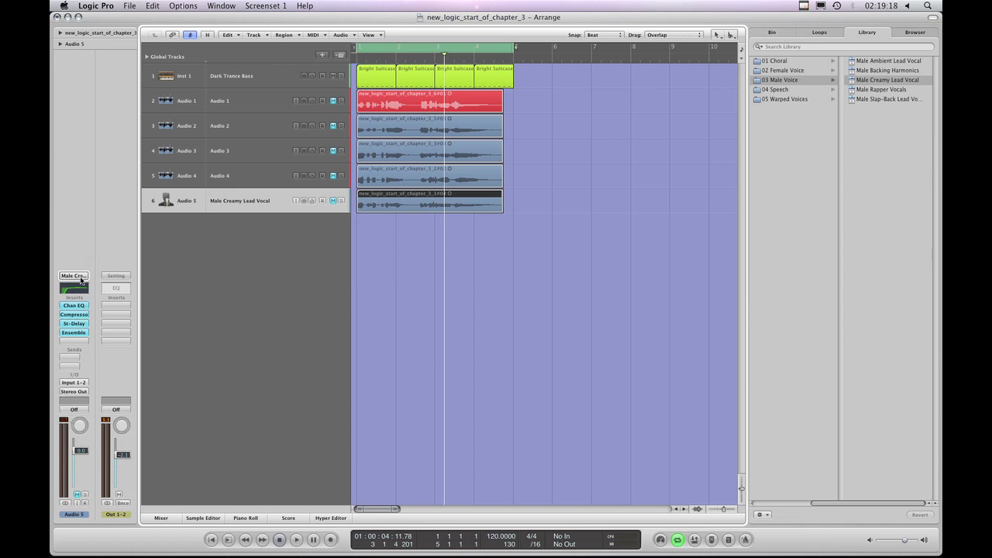
{"action": "left_click", "coordinate": [75, 276]}
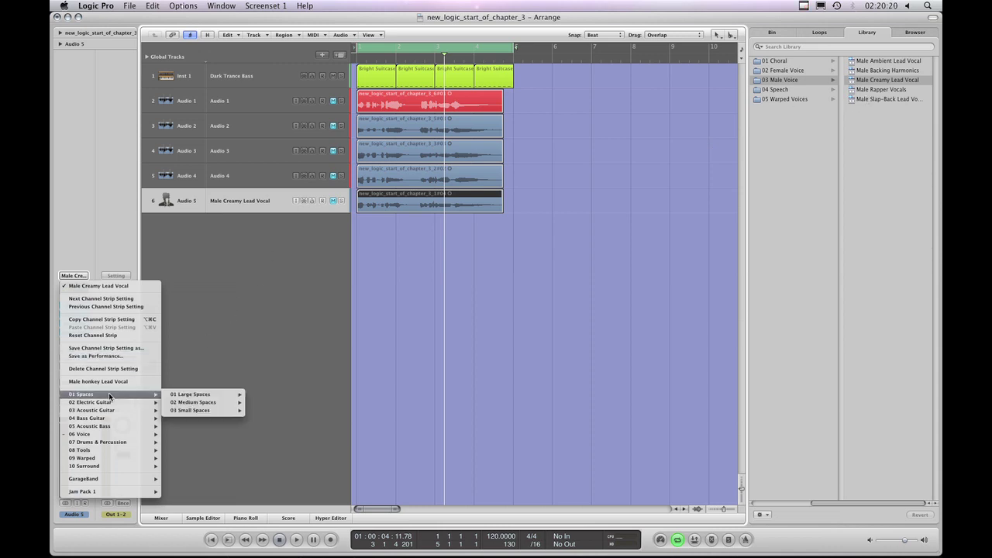
{"action": "mouse_move", "coordinate": [113, 460]}
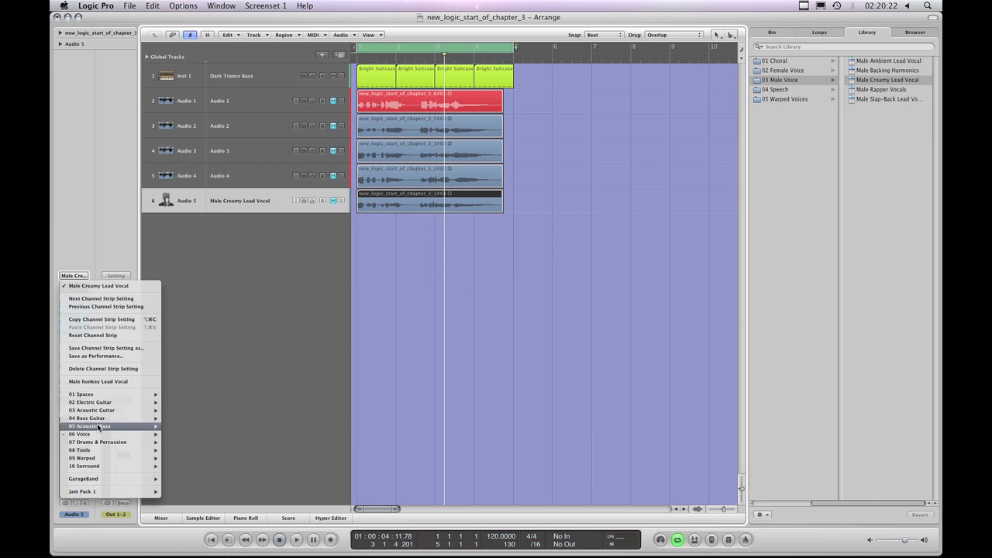
{"action": "left_click", "coordinate": [382, 327]}
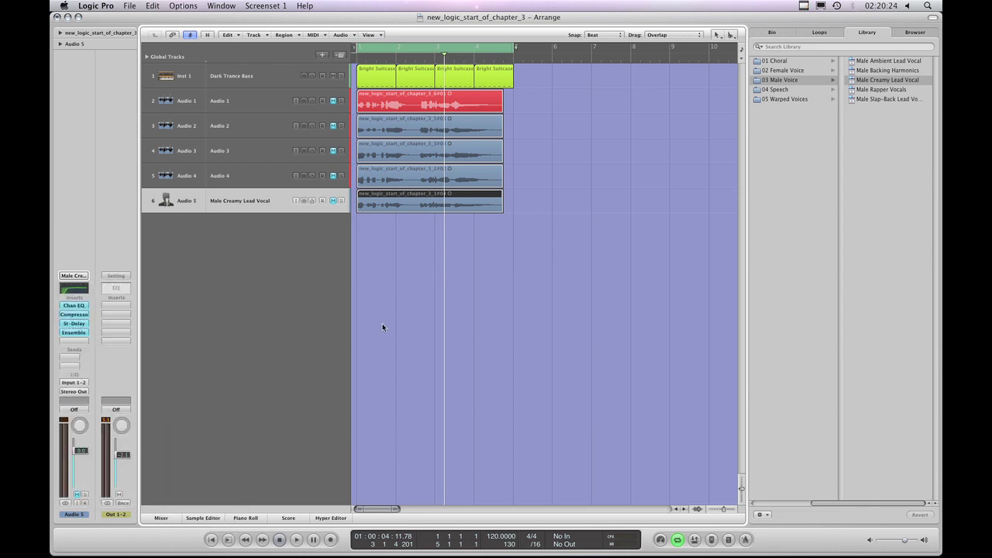
Compare the Library's top-level folders with the categories in the vocal track's channel strip settings list.
{"action": "left_click", "coordinate": [759, 504]}
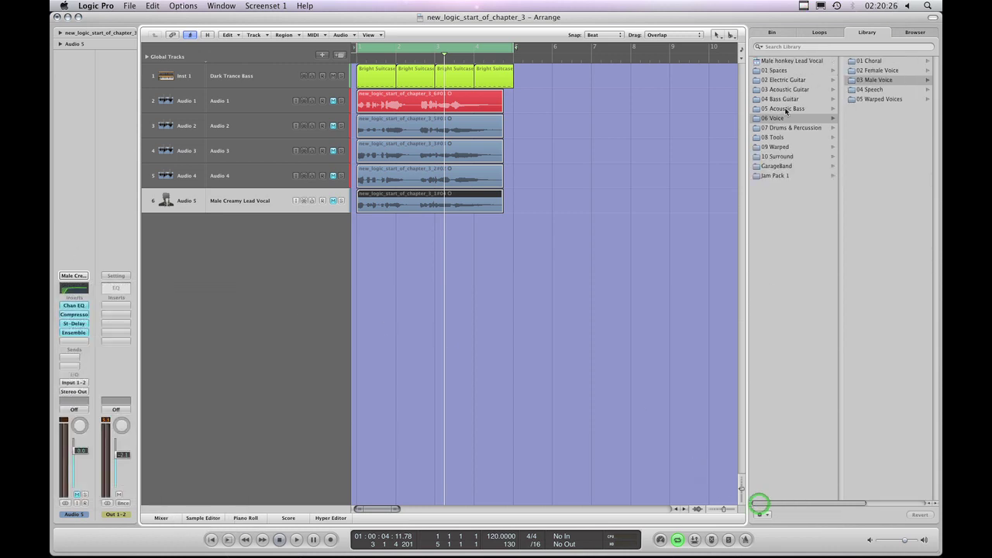
{"action": "left_click", "coordinate": [84, 276]}
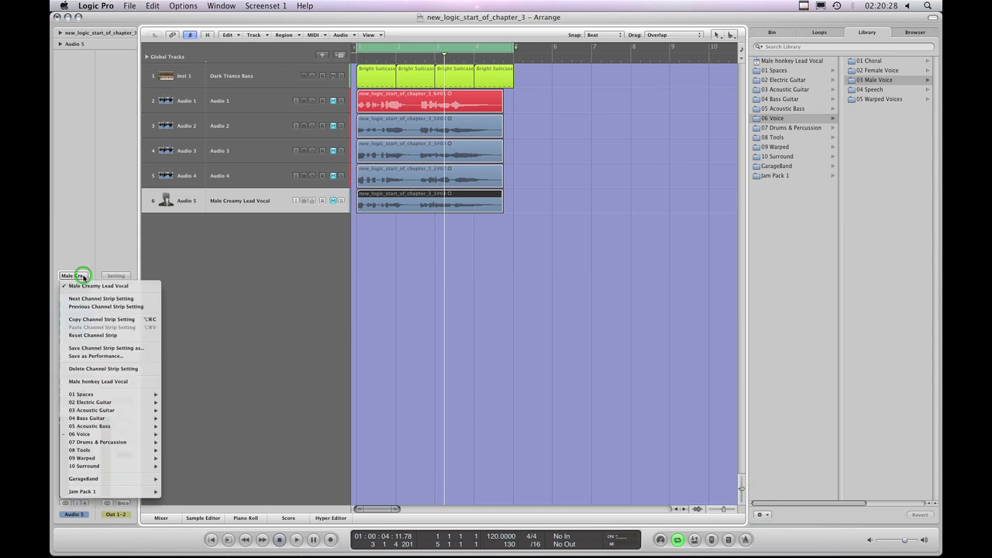
{"action": "mouse_move", "coordinate": [93, 396]}
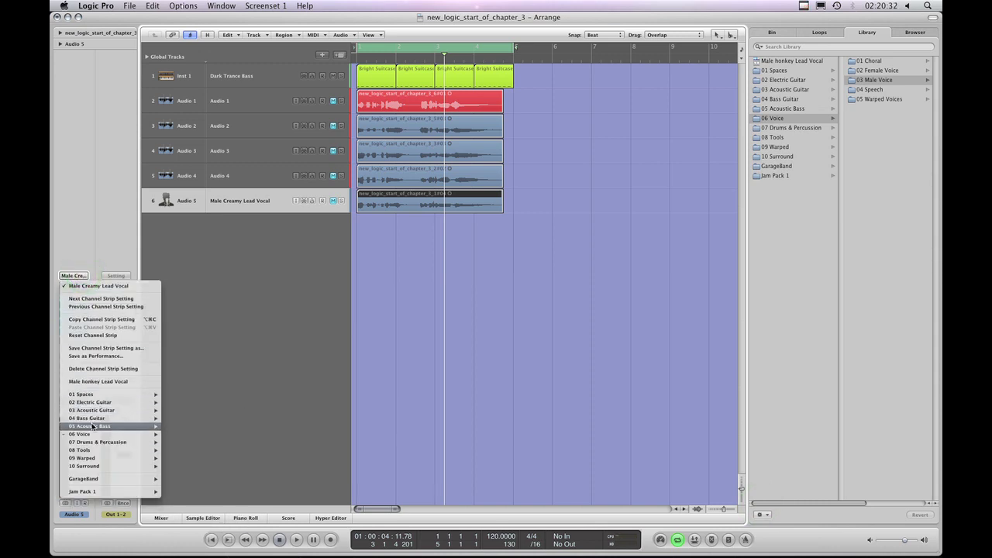
{"action": "mouse_move", "coordinate": [92, 436]}
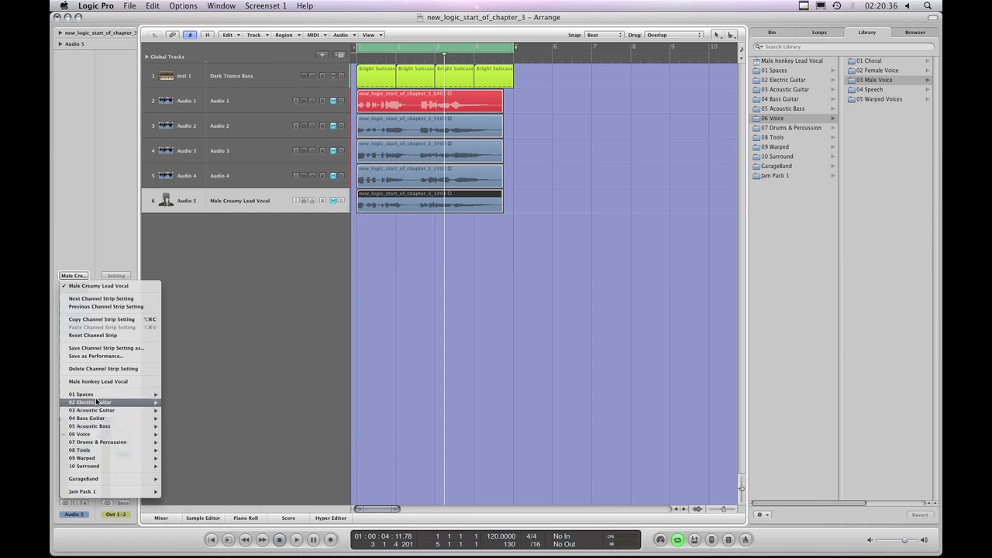
{"action": "left_click", "coordinate": [83, 242]}
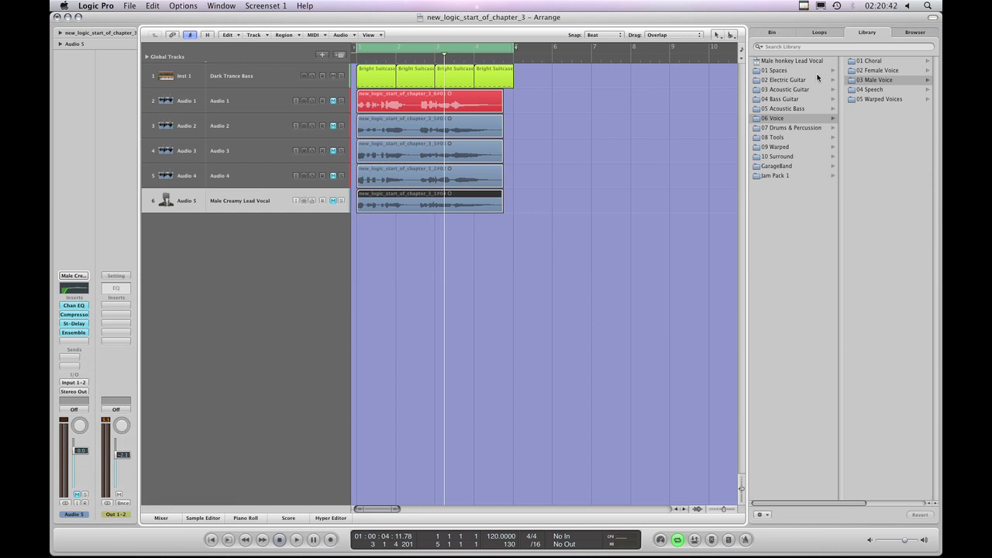
Hide the Library and browse the vocal track's channel strip settings, including the 04 Bass Guitar presets.
{"action": "key", "text": "y"}
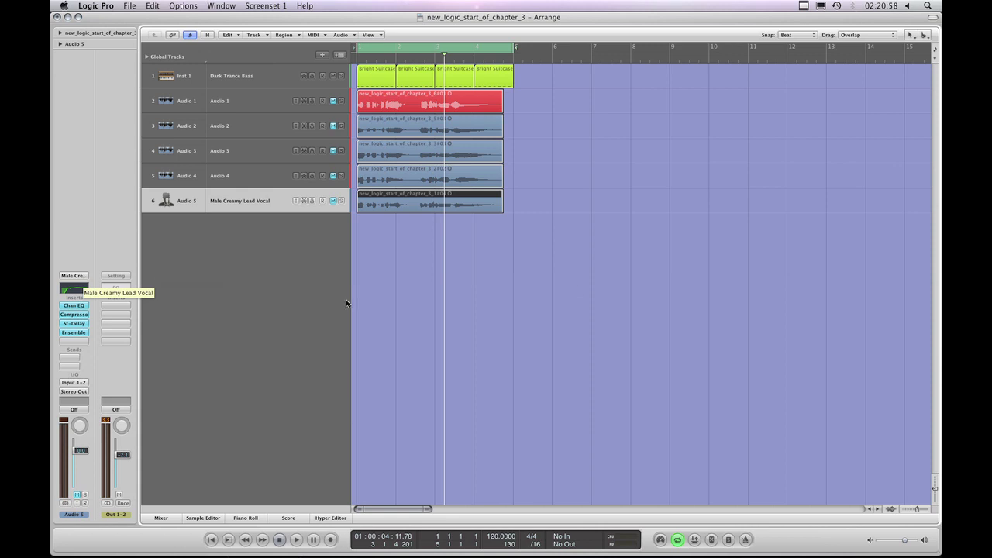
{"action": "left_click", "coordinate": [77, 278]}
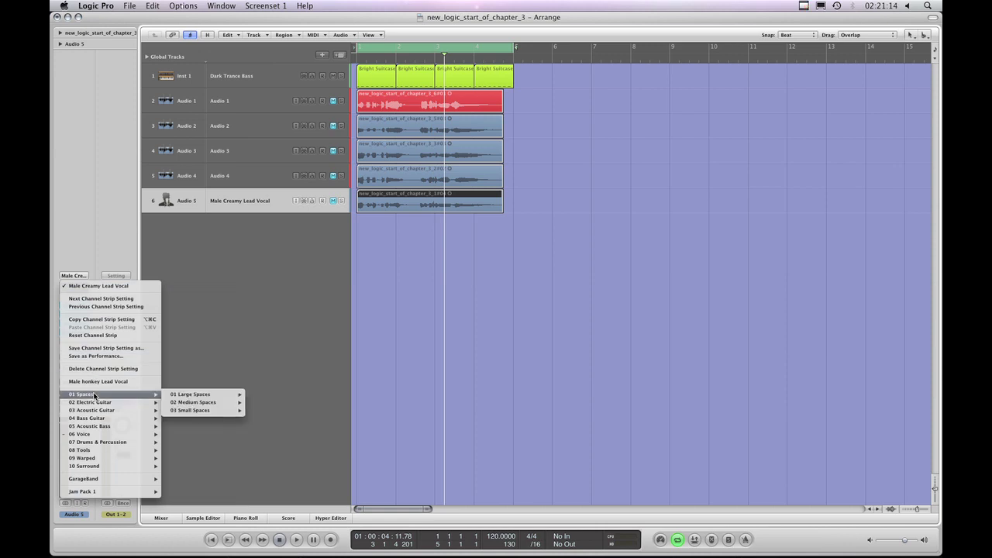
{"action": "mouse_move", "coordinate": [100, 404]}
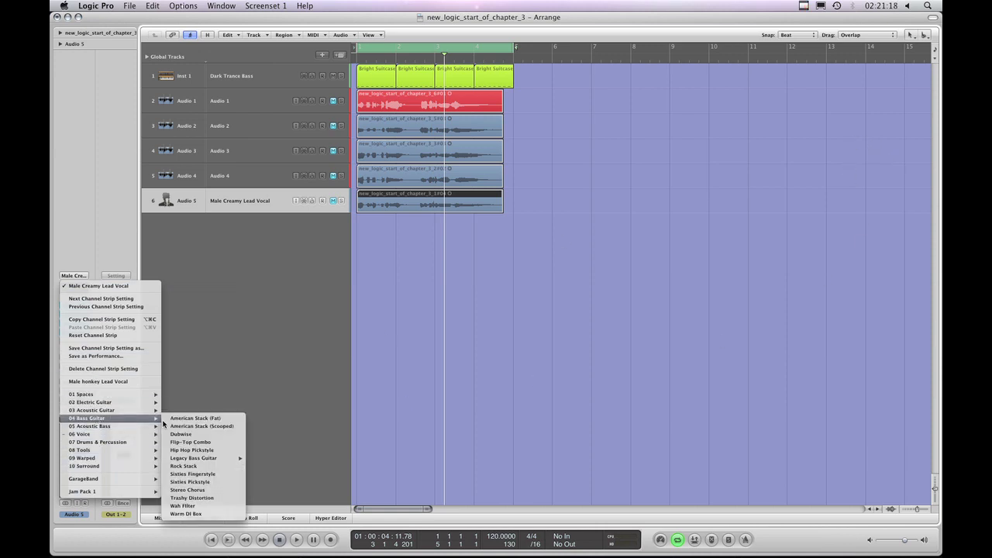
{"action": "left_click", "coordinate": [81, 254]}
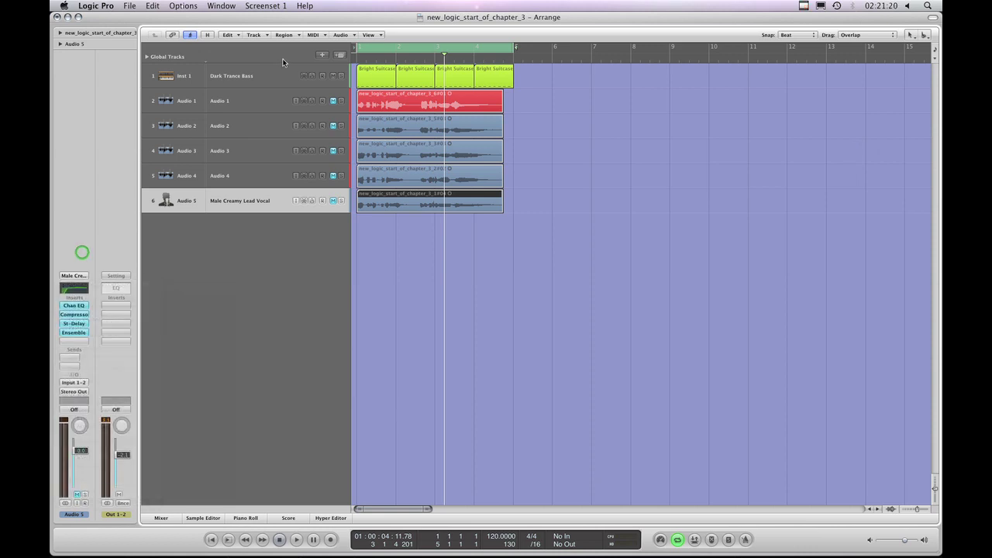
Select the Dark Trance Bass track and browse its channel strip settings, including 02 Acoustic Pianos and 01 Logic Instruments.
{"action": "left_click", "coordinate": [242, 78]}
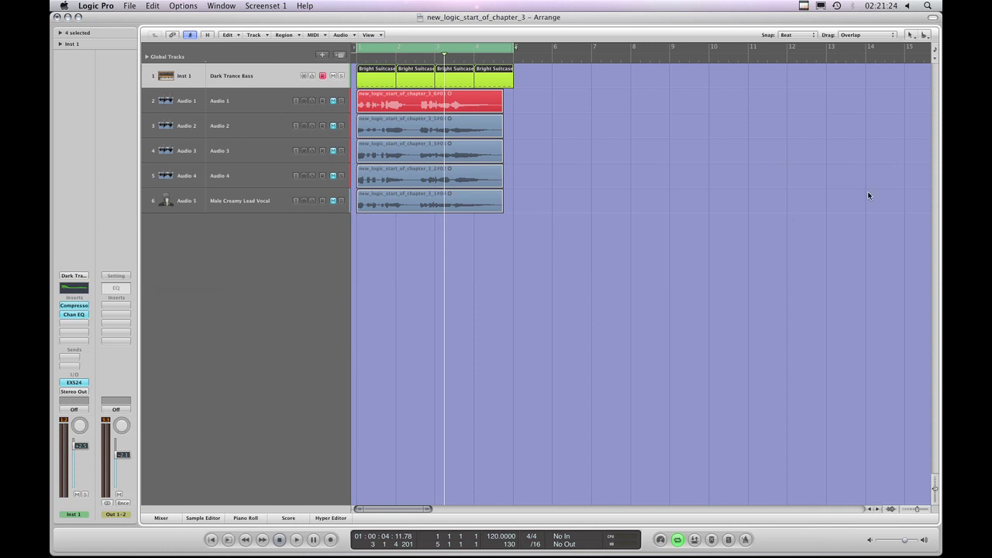
{"action": "left_click", "coordinate": [84, 277]}
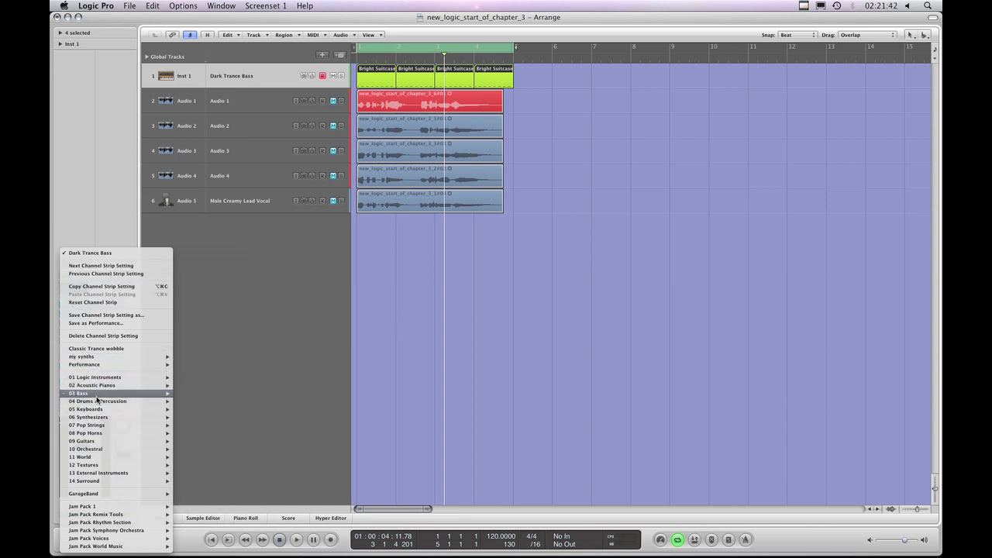
{"action": "mouse_move", "coordinate": [100, 387]}
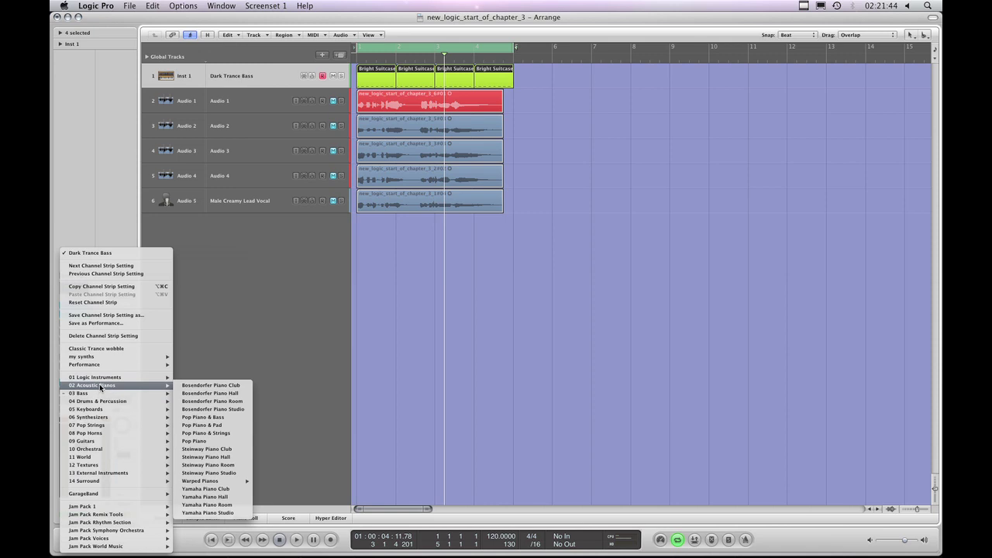
{"action": "left_click", "coordinate": [72, 215]}
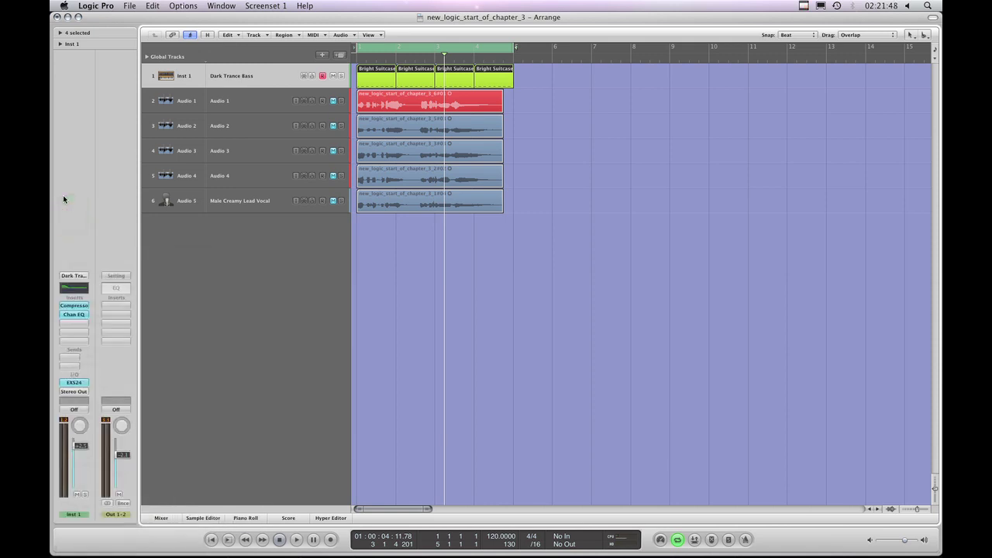
{"action": "left_click", "coordinate": [74, 278]}
{"action": "mouse_move", "coordinate": [88, 385]}
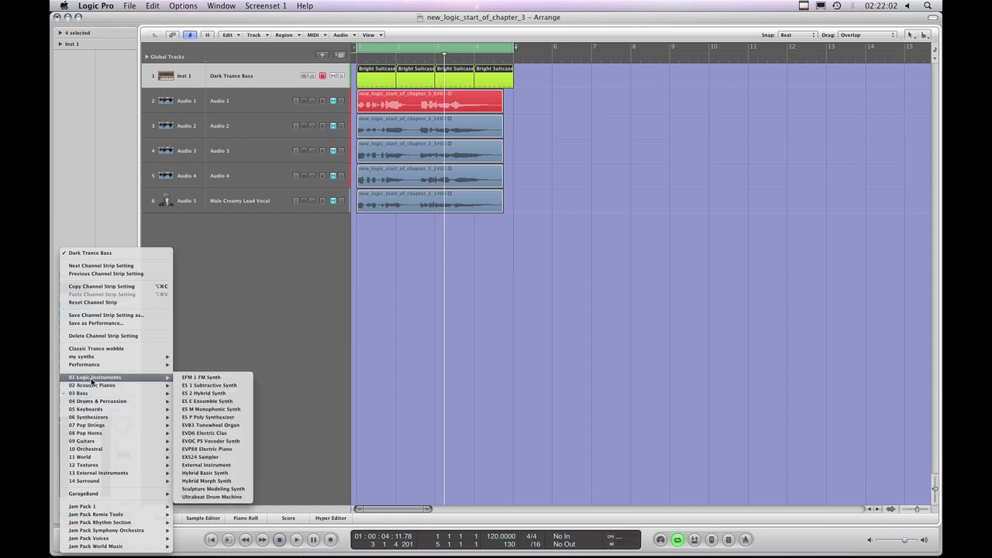
{"action": "left_click", "coordinate": [67, 219]}
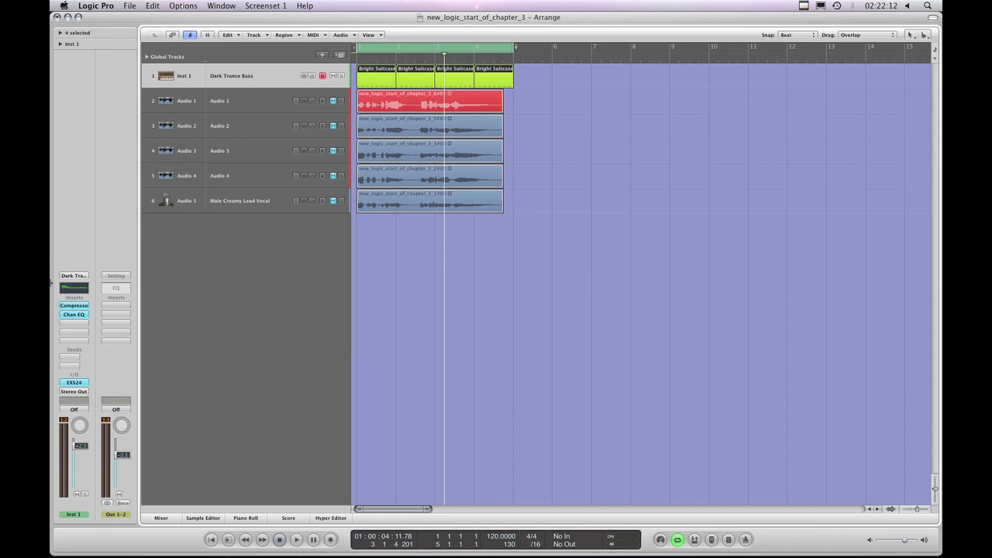
Show the Library again and examine the commands in the Dark Trance Bass track's channel strip settings list.
{"action": "key", "text": "y"}
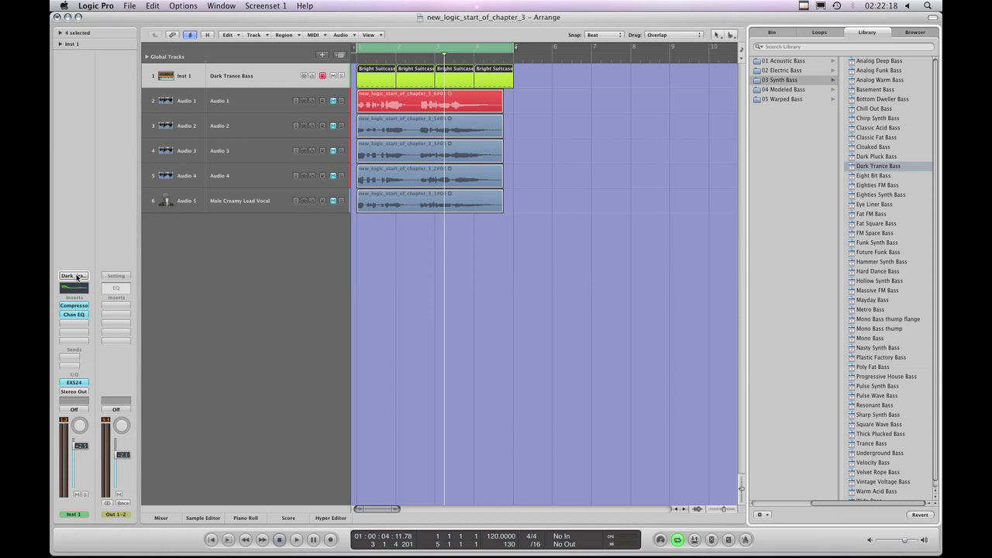
{"action": "left_click", "coordinate": [77, 277]}
{"action": "left_click", "coordinate": [83, 279]}
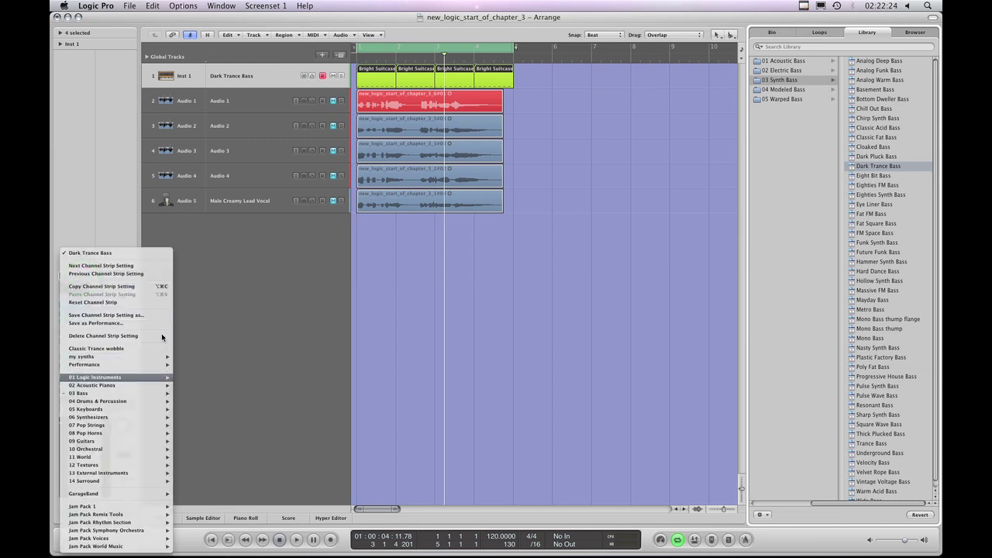
{"action": "left_click", "coordinate": [116, 338]}
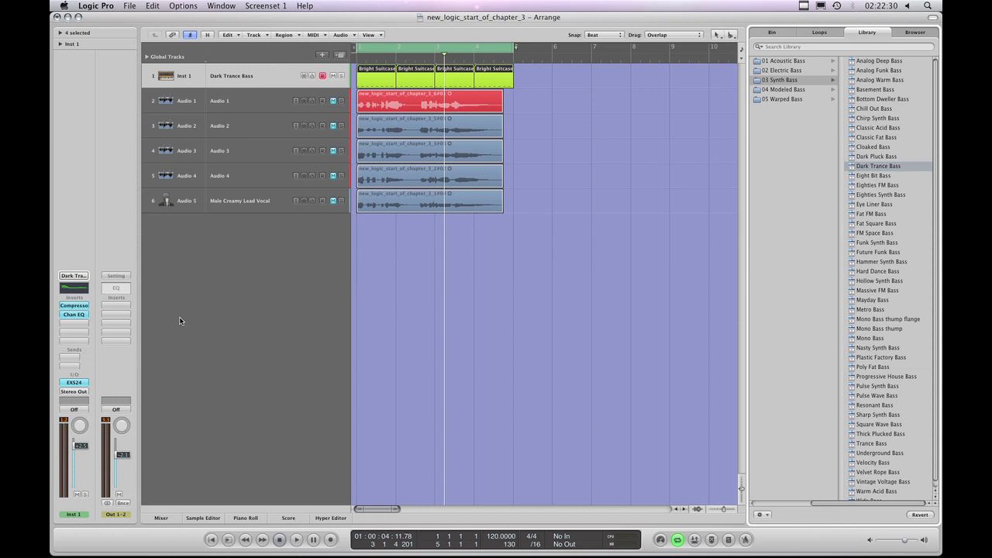
{"action": "left_click", "coordinate": [74, 276]}
{"action": "mouse_move", "coordinate": [150, 393]}
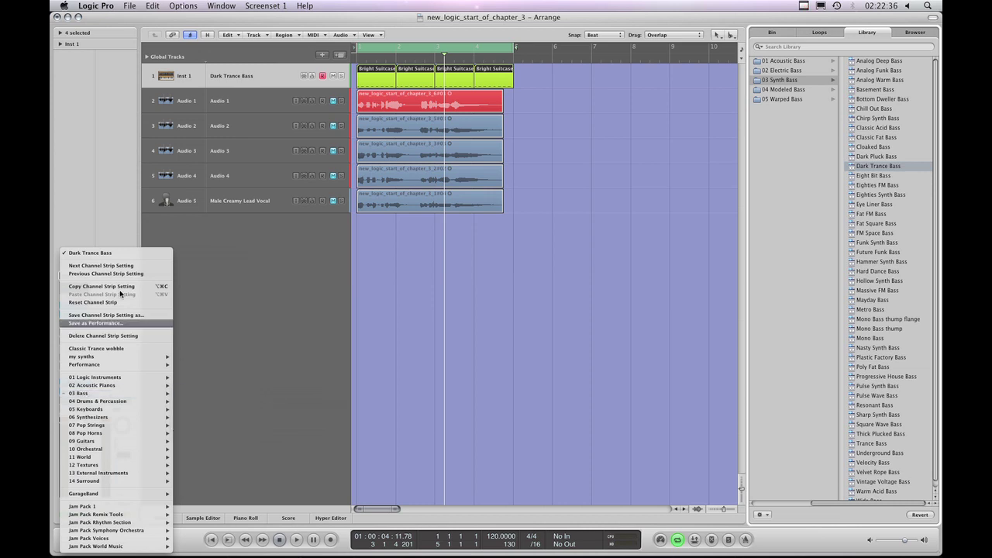
{"action": "left_click", "coordinate": [85, 243]}
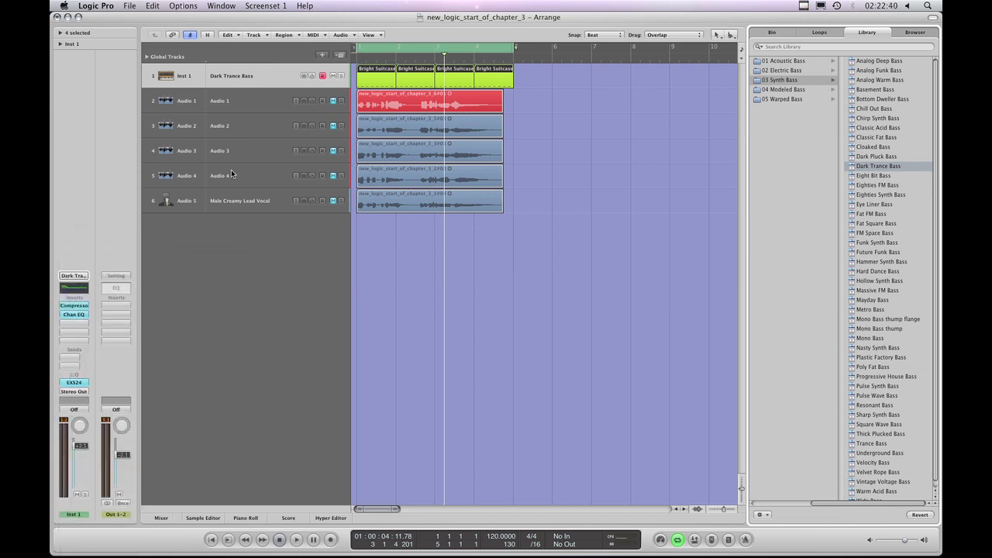
Switch the Audio 5 vocal track to the next channel strip setting, Male Rapper Vocals.
{"action": "left_click", "coordinate": [244, 201]}
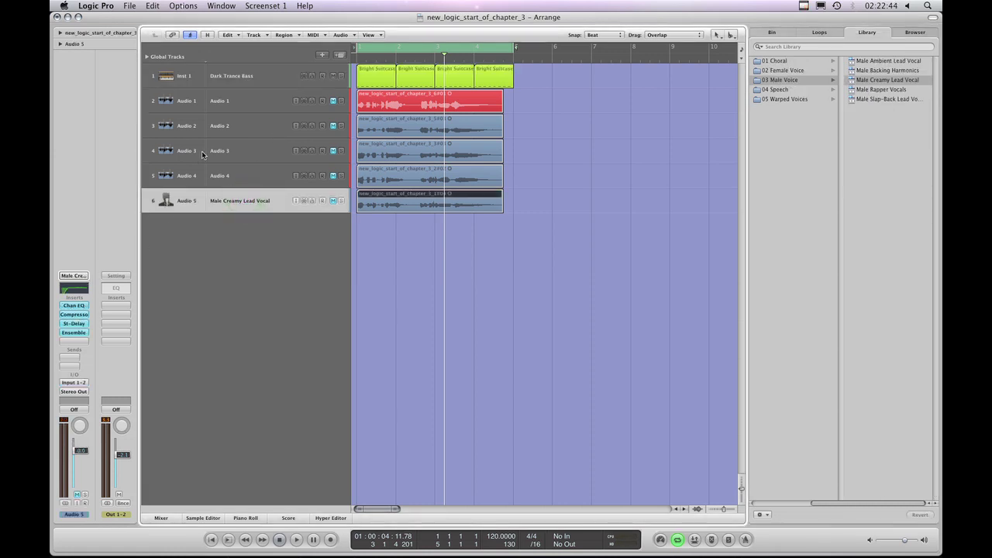
{"action": "left_click", "coordinate": [234, 80]}
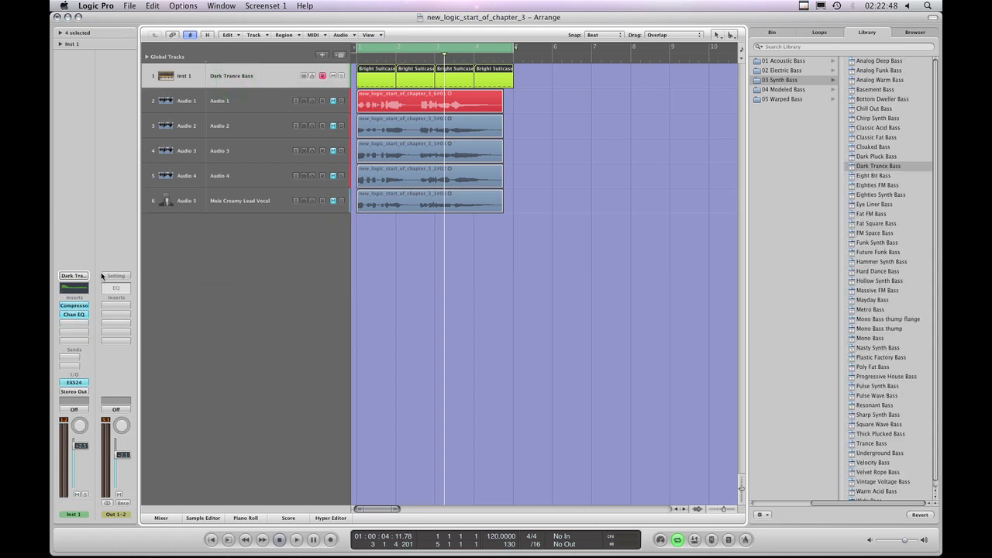
{"action": "left_click", "coordinate": [220, 199]}
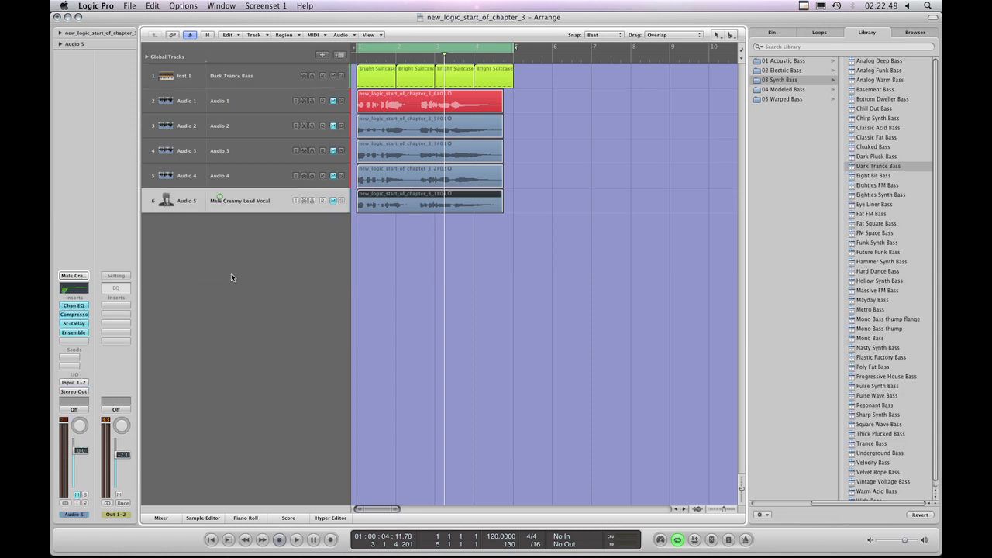
{"action": "left_click", "coordinate": [81, 276]}
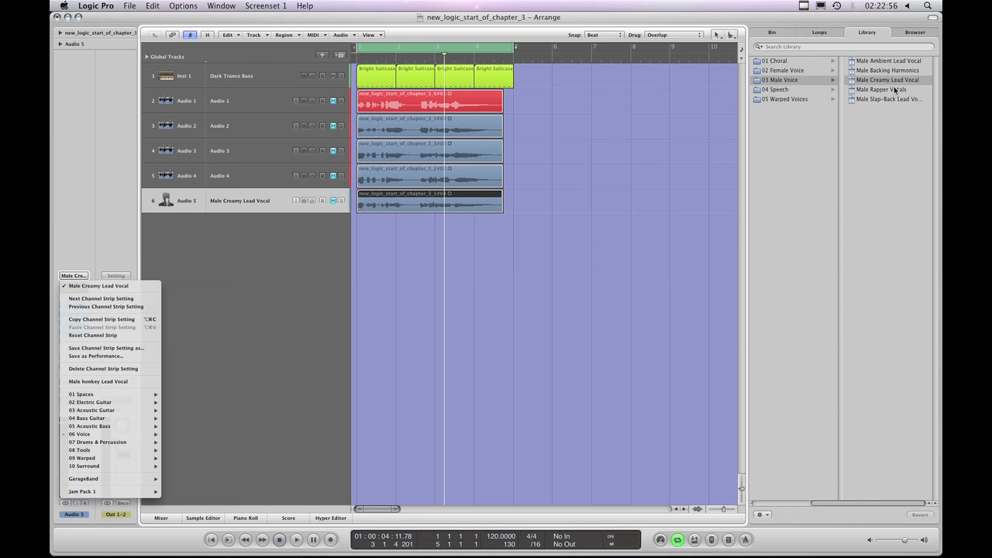
{"action": "left_click", "coordinate": [109, 299]}
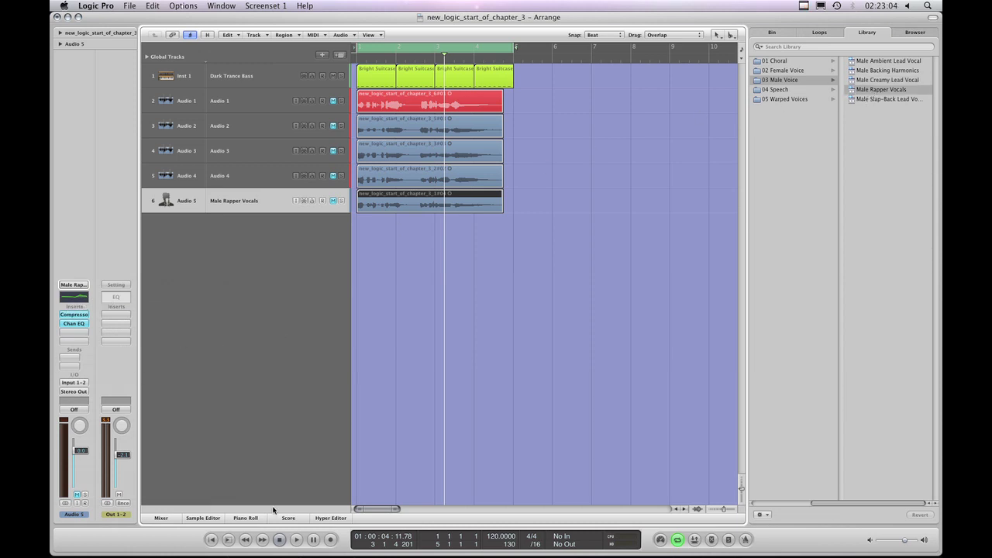
Mute the Dark Trance Bass track, unmute Audio 5, and briefly play the project to audition the vocal.
{"action": "left_click", "coordinate": [296, 542]}
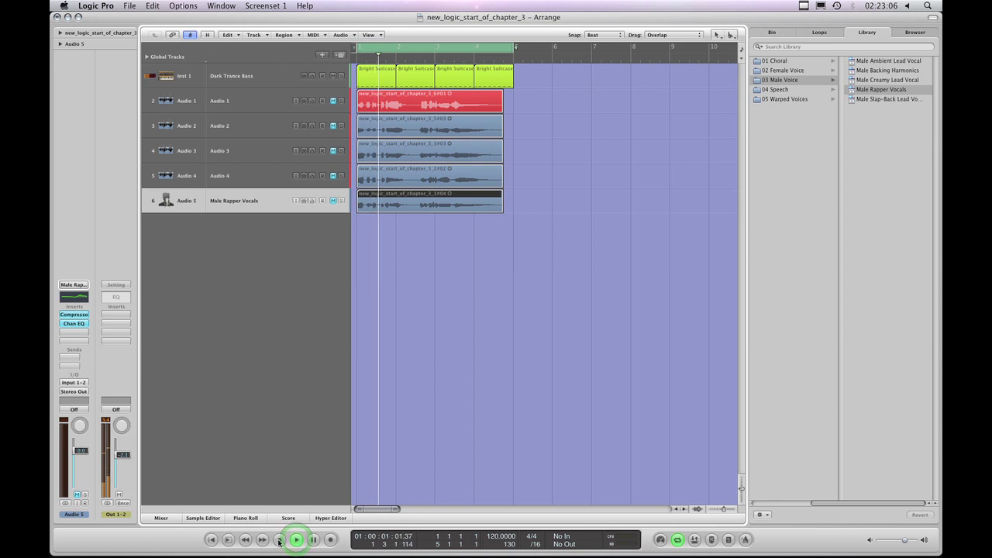
{"action": "left_click", "coordinate": [334, 75]}
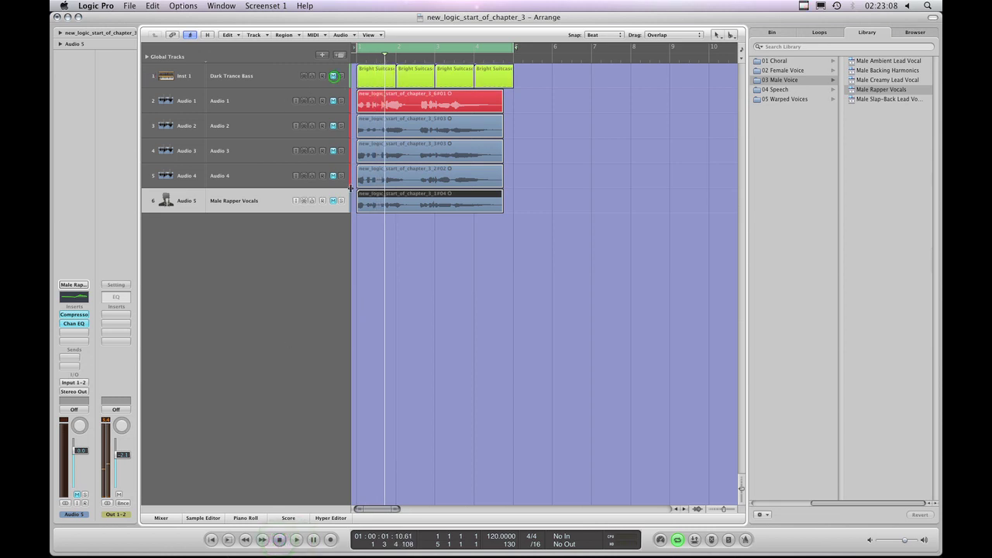
{"action": "left_click", "coordinate": [333, 201]}
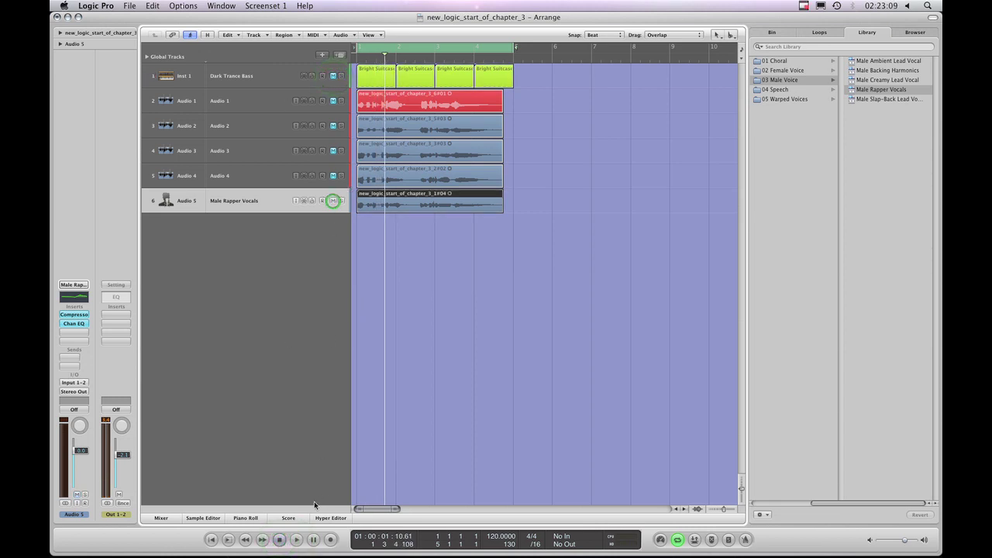
{"action": "left_click", "coordinate": [297, 538]}
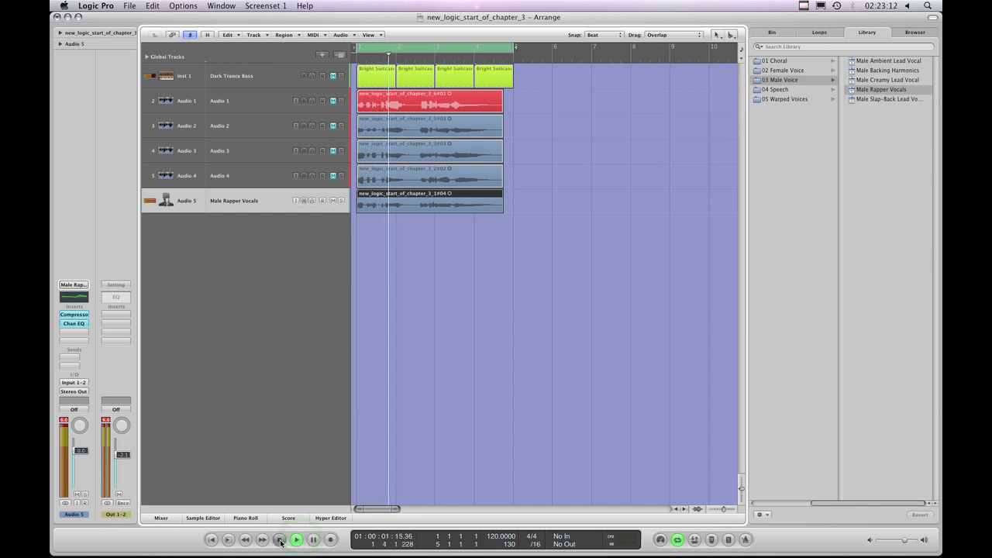
{"action": "left_click", "coordinate": [280, 539]}
Switch the Audio 5 vocal to the next channel strip setting, Male Slap-Back Lead Vocals, and briefly play it.
{"action": "left_click", "coordinate": [72, 284]}
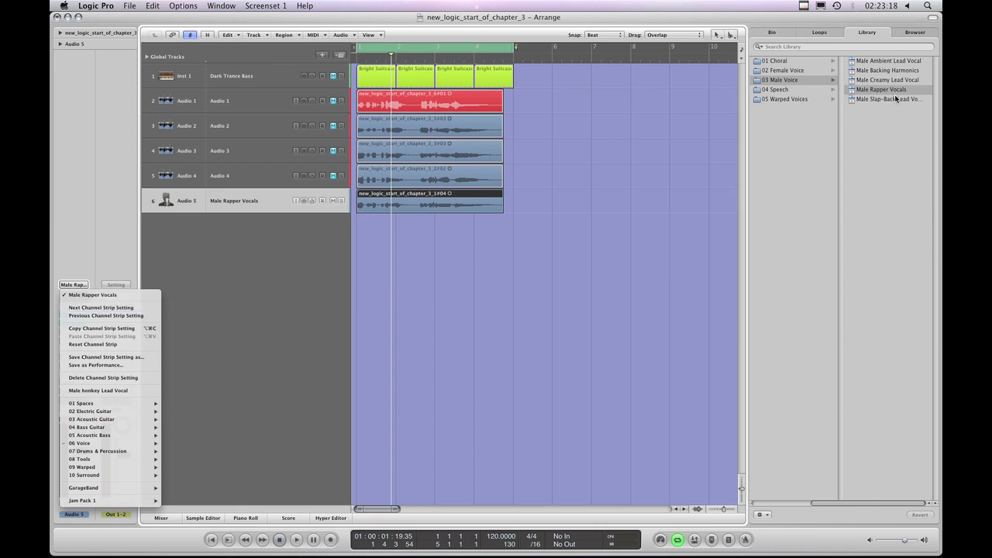
{"action": "left_click", "coordinate": [132, 308]}
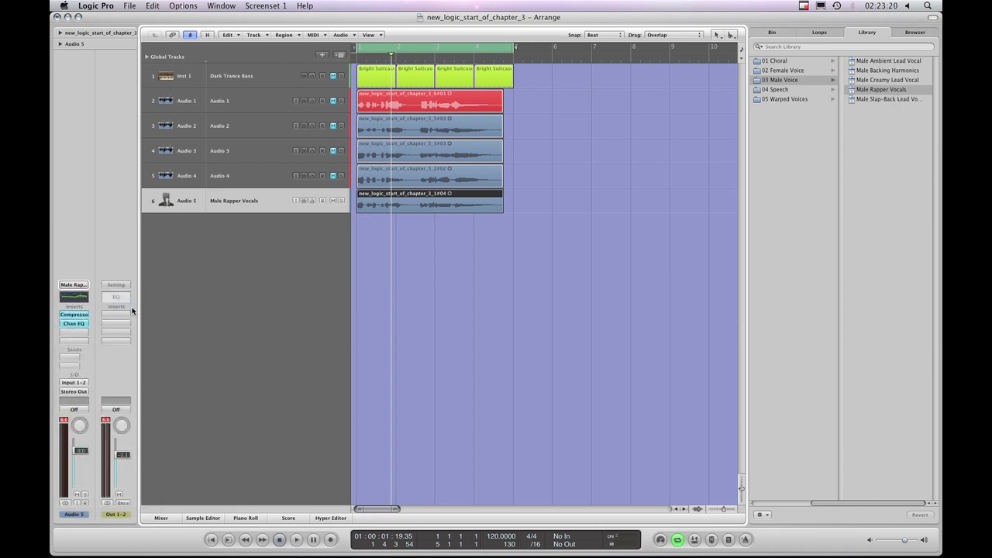
{"action": "left_click", "coordinate": [297, 540]}
{"action": "left_click", "coordinate": [280, 540]}
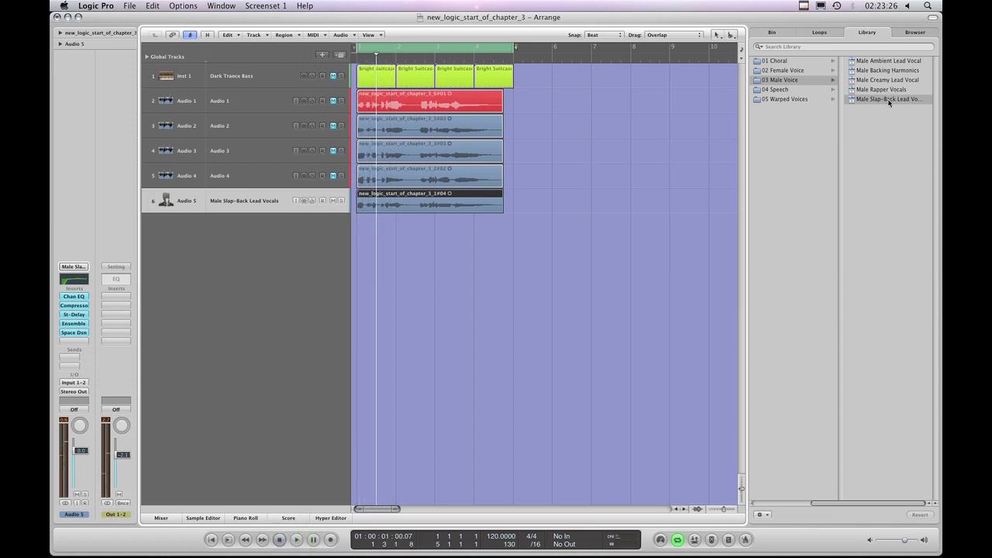
Advance the Audio 5 vocal to the next channel strip setting, Female Radio, and audition it briefly.
{"action": "left_click", "coordinate": [79, 268]}
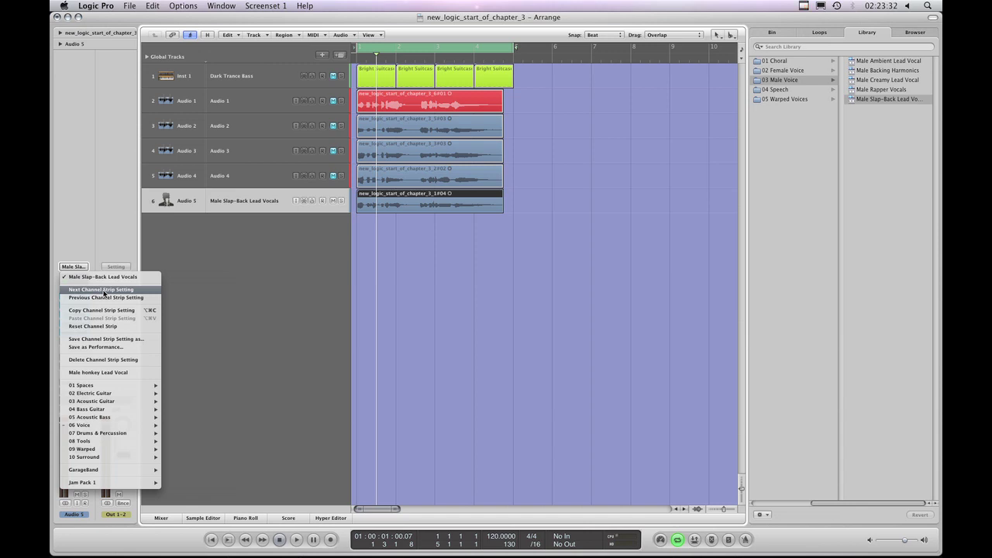
{"action": "left_click", "coordinate": [103, 290]}
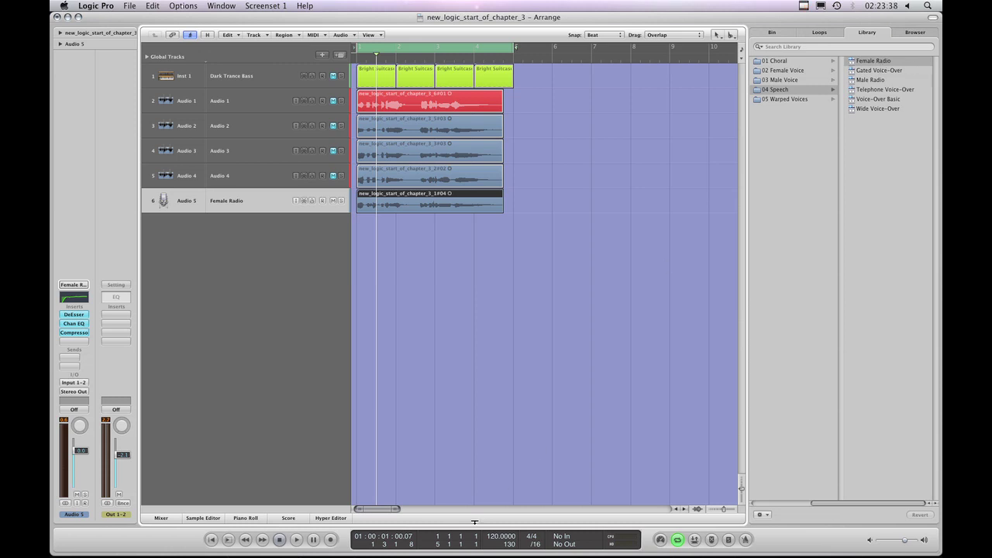
{"action": "left_click", "coordinate": [297, 546]}
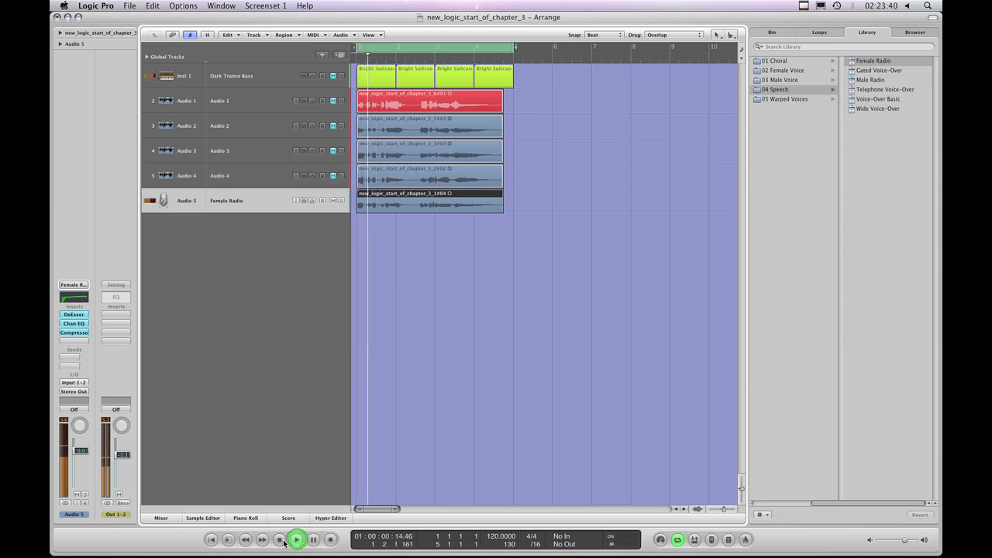
{"action": "left_click", "coordinate": [280, 541]}
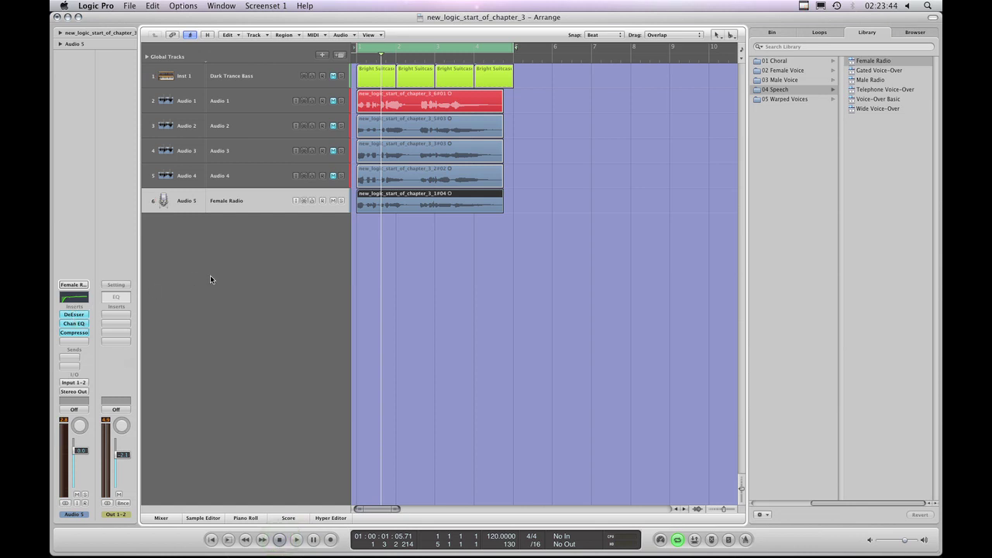
Step the Audio 5 channel strip back to Male Slap-Back Lead Vocals and forward again to Female Radio.
{"action": "left_click", "coordinate": [82, 287]}
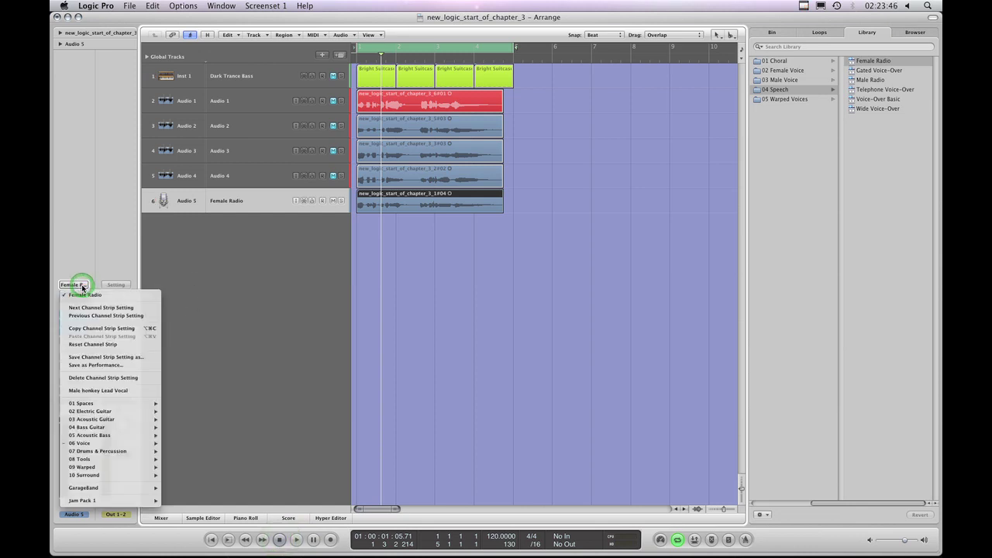
{"action": "left_click", "coordinate": [111, 314]}
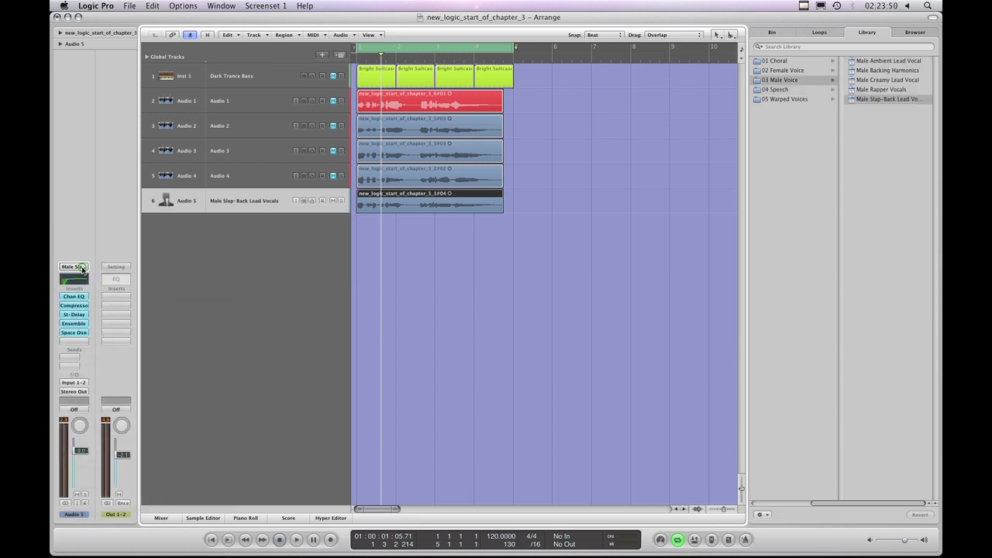
{"action": "left_click", "coordinate": [82, 269]}
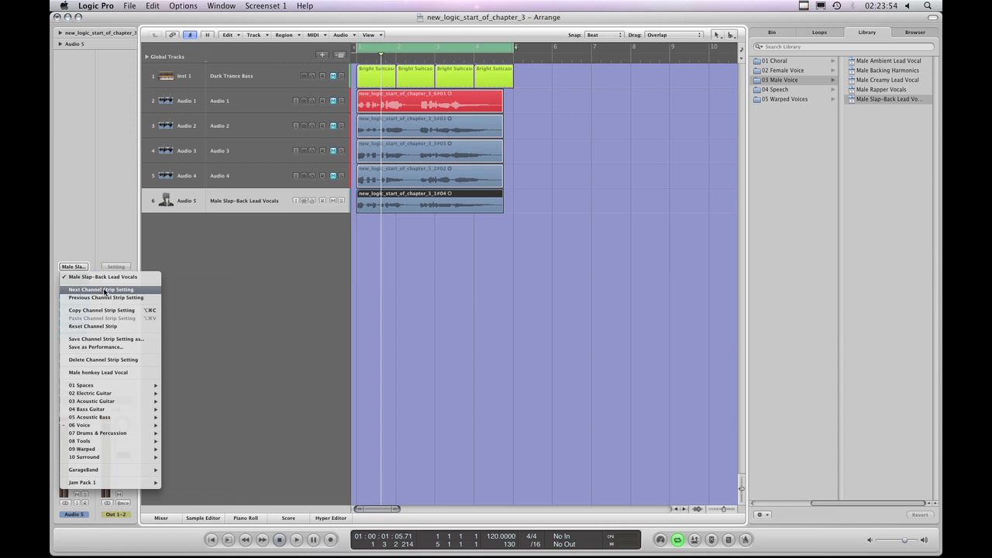
{"action": "left_click", "coordinate": [104, 292]}
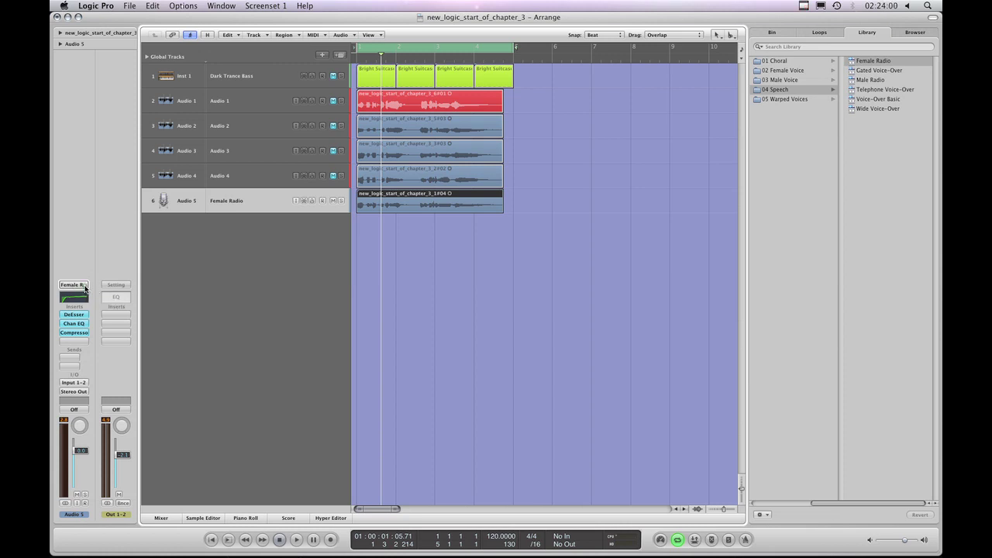
Step the Audio 5 channel strip setting back through Male Slap-Back Lead Vocals to Male Rapper Vocals.
{"action": "left_click", "coordinate": [81, 285]}
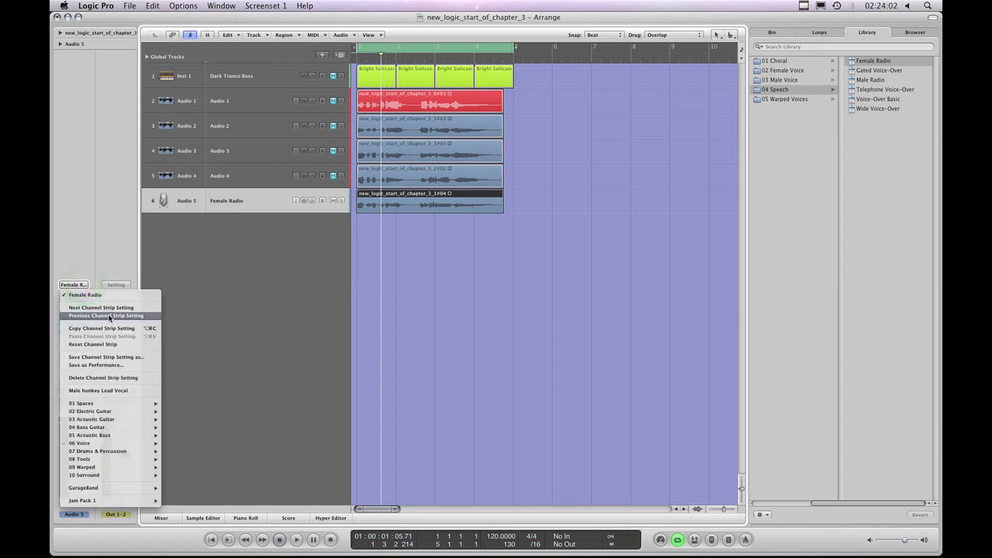
{"action": "left_click", "coordinate": [106, 310]}
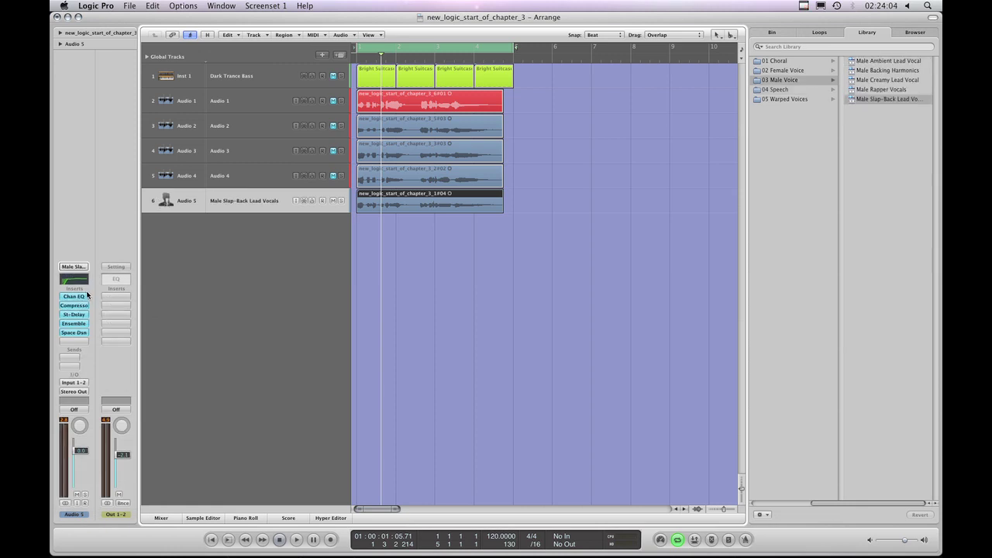
{"action": "left_click", "coordinate": [85, 268]}
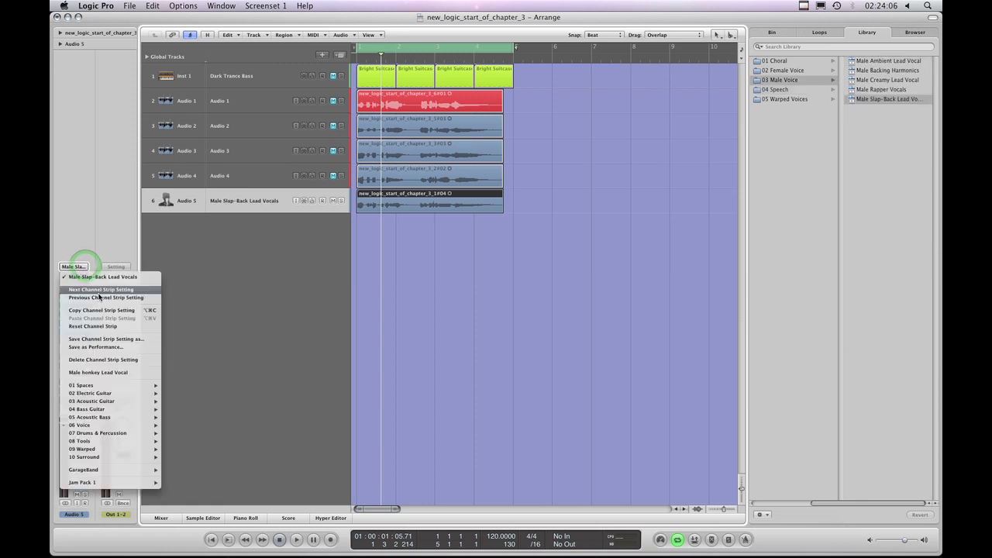
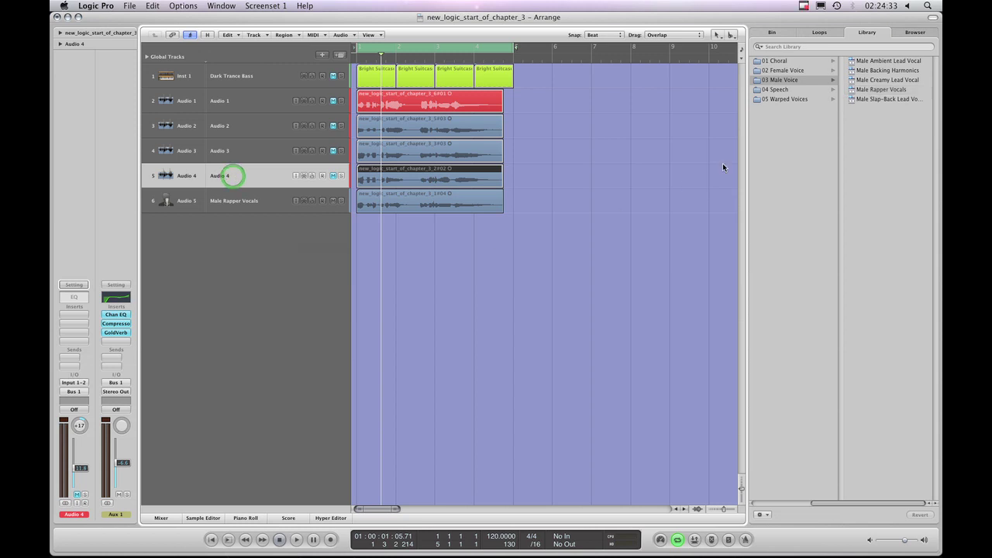
Try the Male Creamy Lead Vocal and Male Rapper Vocals presets on Audio 4, and reset its channel strip.
{"action": "left_click", "coordinate": [895, 81]}
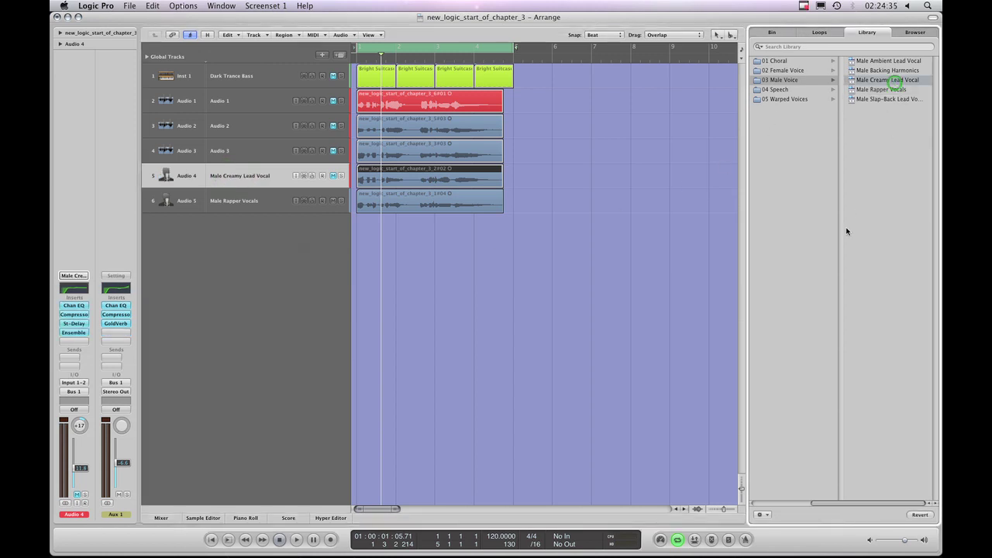
{"action": "left_click", "coordinate": [903, 91]}
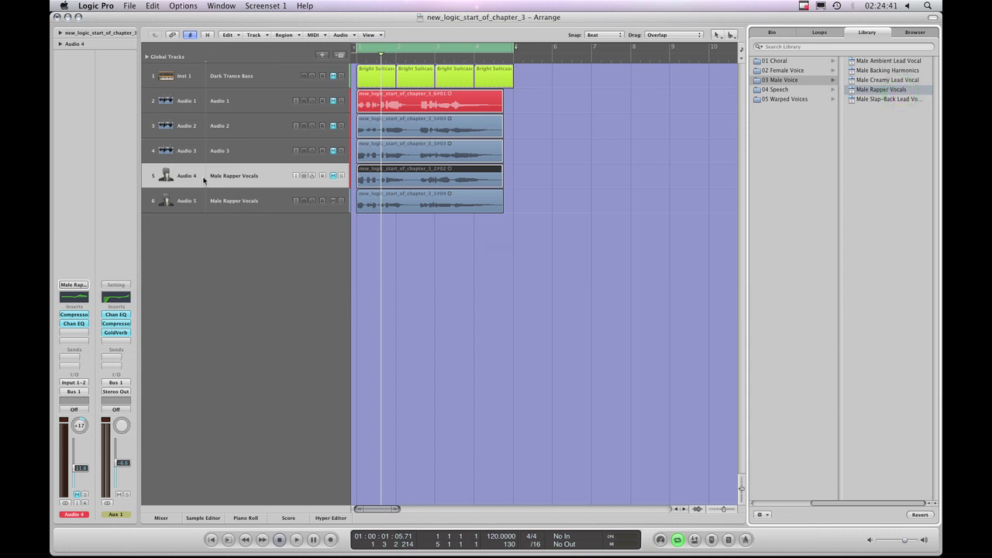
{"action": "left_click", "coordinate": [74, 285]}
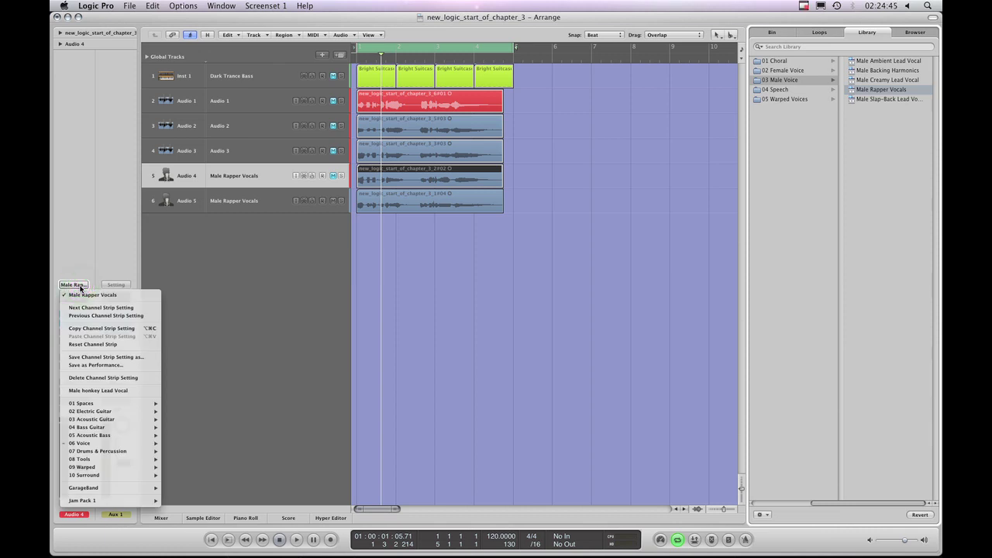
{"action": "left_click", "coordinate": [103, 344]}
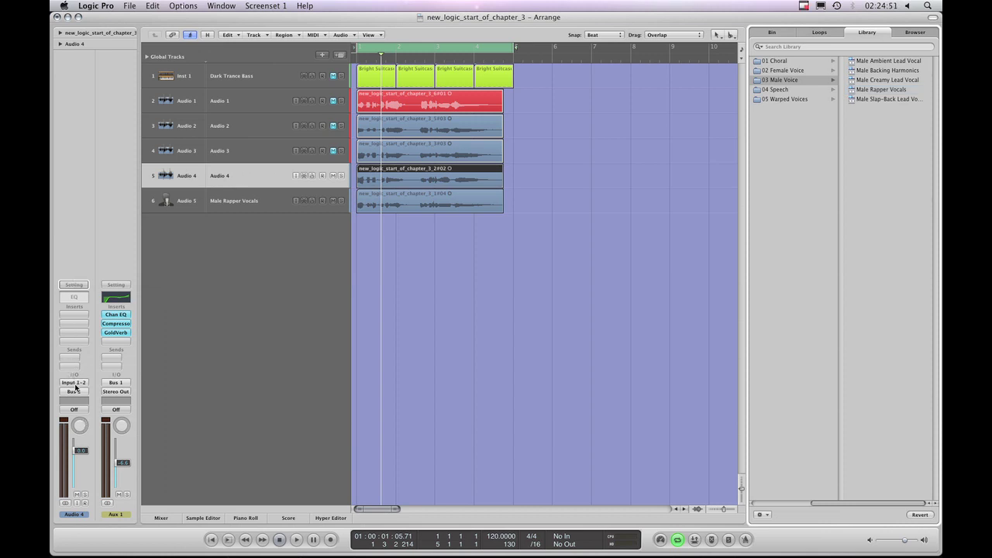
Route the Audio 4 channel strip's output to Stereo Out.
{"action": "left_click", "coordinate": [78, 393]}
{"action": "mouse_move", "coordinate": [81, 418]}
{"action": "left_click", "coordinate": [128, 419]}
{"action": "left_click", "coordinate": [83, 253]}
Compare the channel strips of Audio 5 and Audio 4 by selecting each track in turn.
{"action": "left_click", "coordinate": [233, 201]}
{"action": "left_click", "coordinate": [234, 183]}
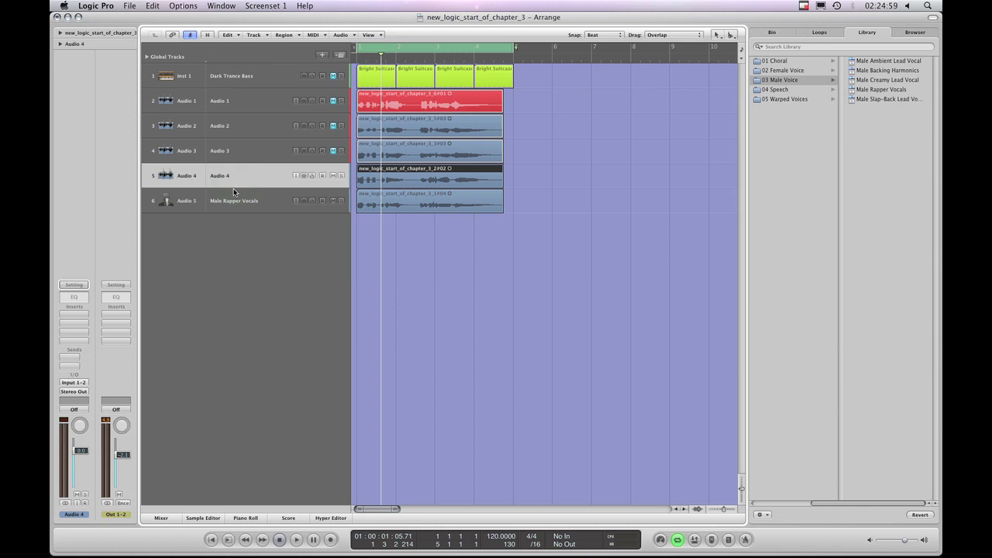
{"action": "left_click", "coordinate": [217, 201]}
{"action": "left_click", "coordinate": [240, 181]}
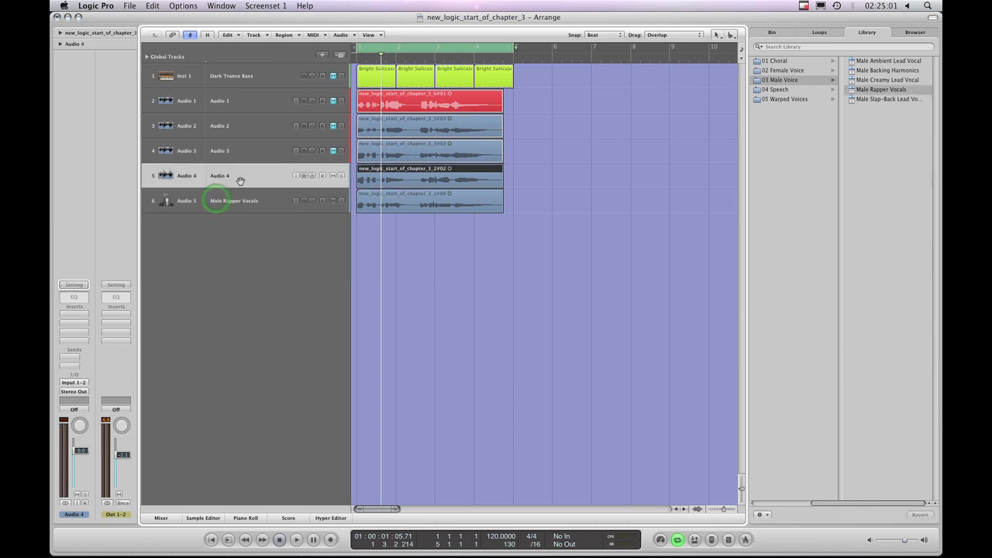
{"action": "left_click", "coordinate": [79, 286]}
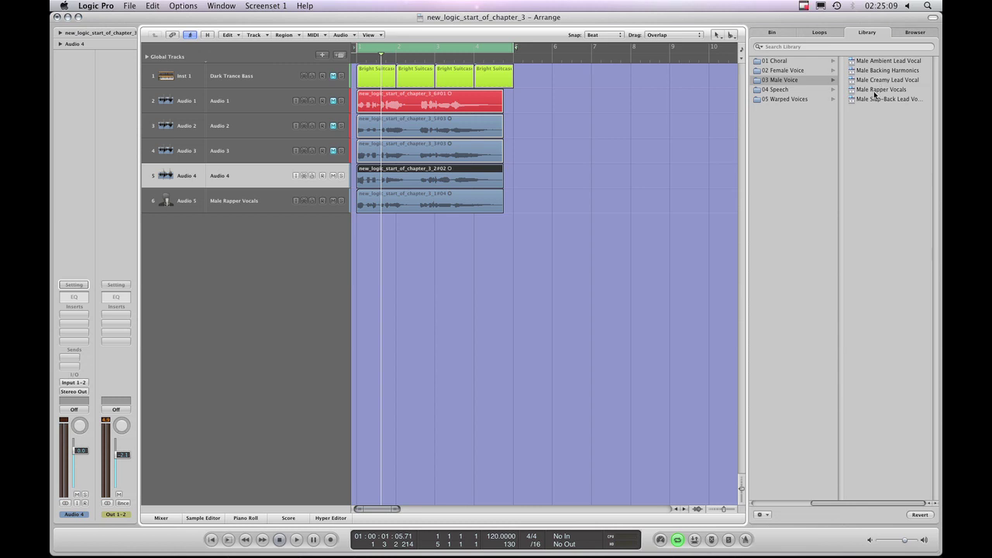
On the Audio 5 Compressor, set the threshold to -10.0 dB, release to 51.0 ms and gain to 5.0 dB.
{"action": "left_click", "coordinate": [256, 210]}
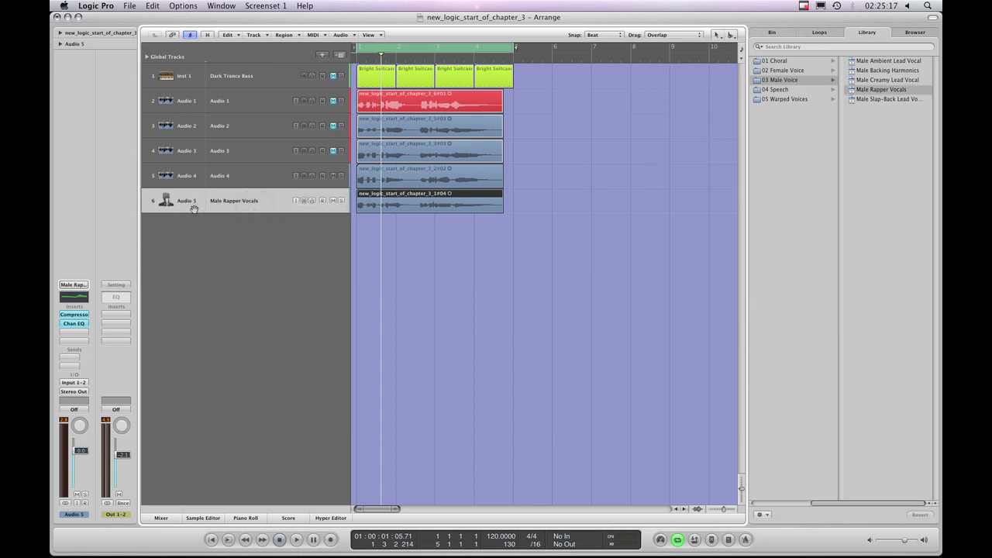
{"action": "left_click", "coordinate": [81, 316]}
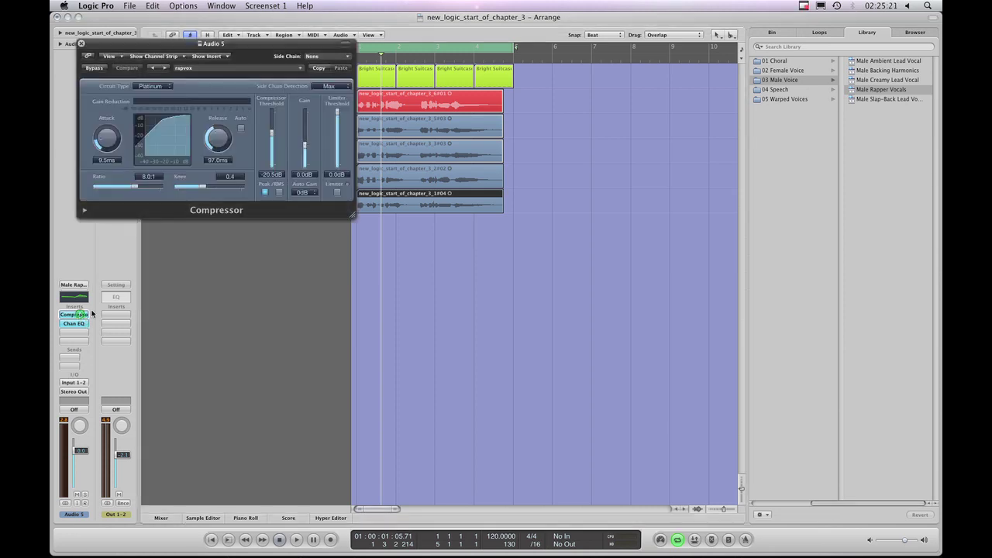
{"action": "left_click_drag", "start_coordinate": [270, 129], "coordinate": [271, 118]}
{"action": "left_click_drag", "start_coordinate": [208, 137], "coordinate": [210, 147]}
{"action": "left_click_drag", "start_coordinate": [306, 147], "coordinate": [306, 139]}
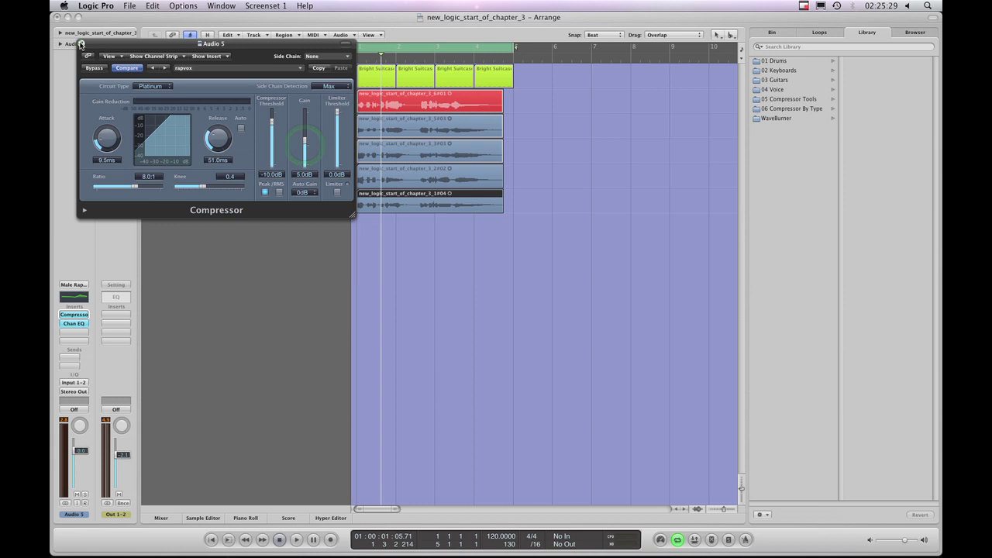
{"action": "left_click", "coordinate": [81, 44]}
Set the 5600 Hz band's gain to +2.5 dB in the Audio 5 Channel EQ and close the plug-in.
{"action": "left_click", "coordinate": [74, 324]}
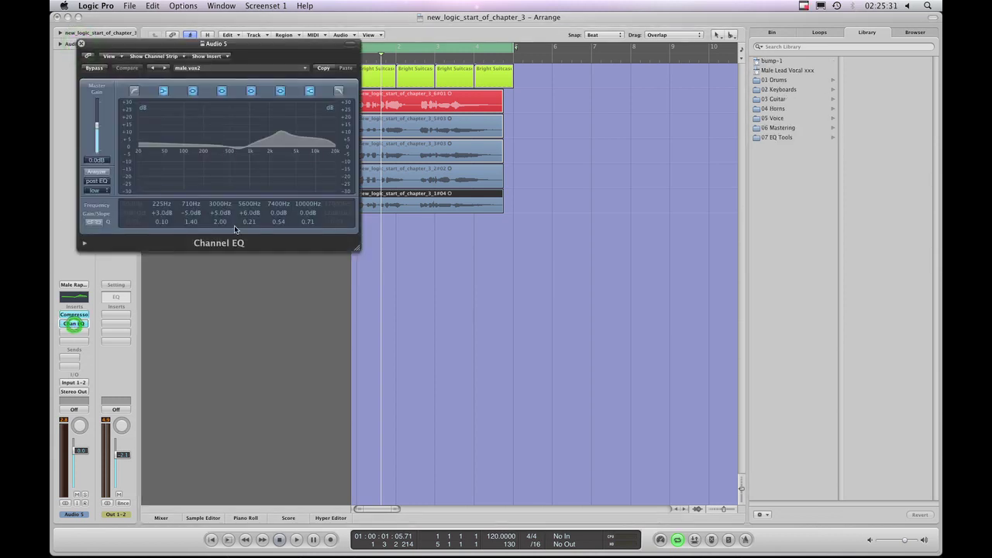
{"action": "left_click_drag", "start_coordinate": [248, 216], "coordinate": [248, 229]}
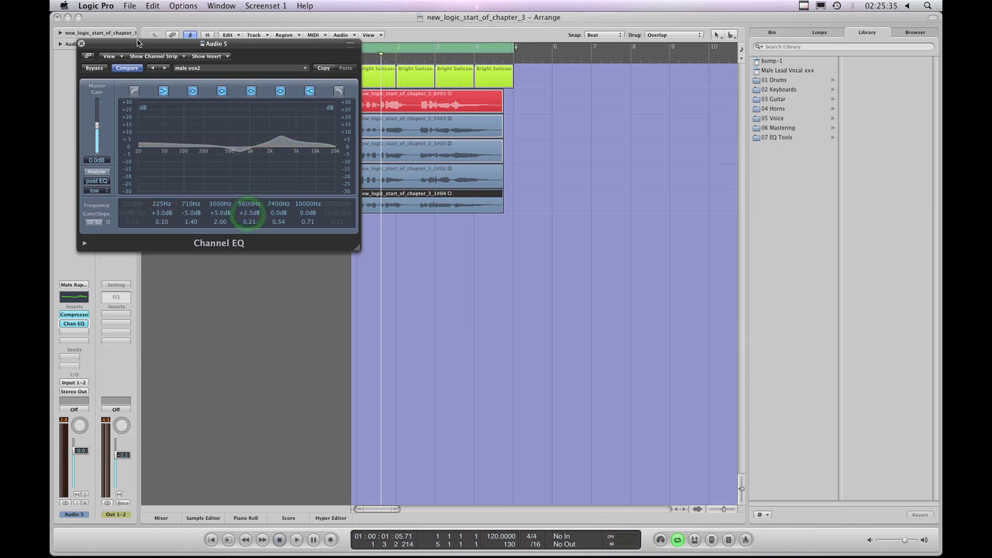
{"action": "left_click", "coordinate": [81, 44]}
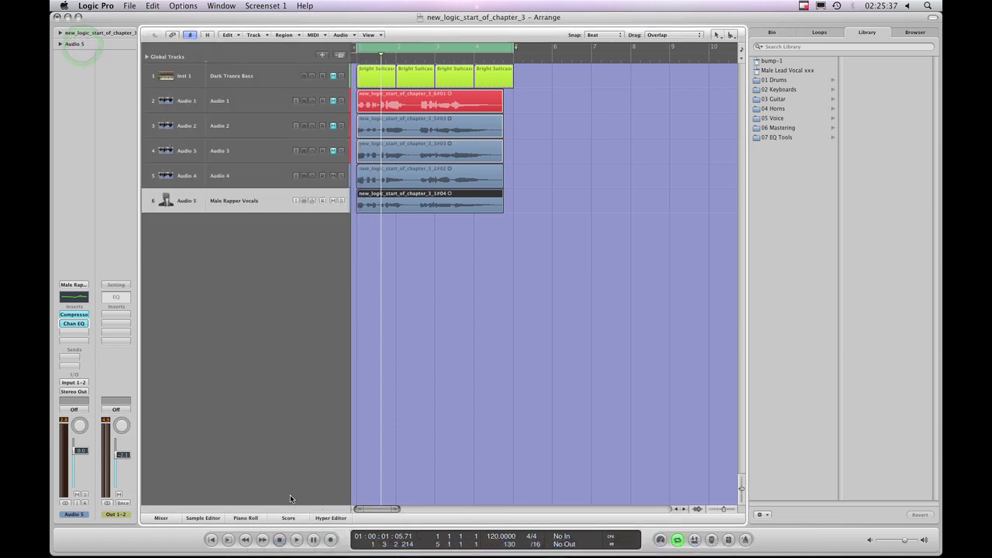
Audition the edited vocal, mute the Audio 4 track, and play the project again to hear Audio 5 without it.
{"action": "left_click", "coordinate": [296, 541]}
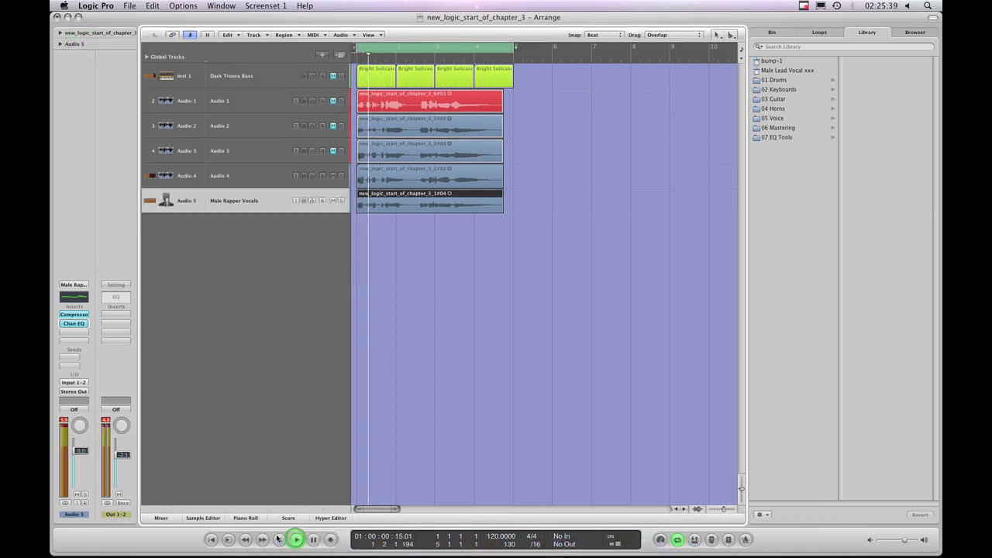
{"action": "left_click", "coordinate": [279, 540]}
{"action": "left_click", "coordinate": [333, 175]}
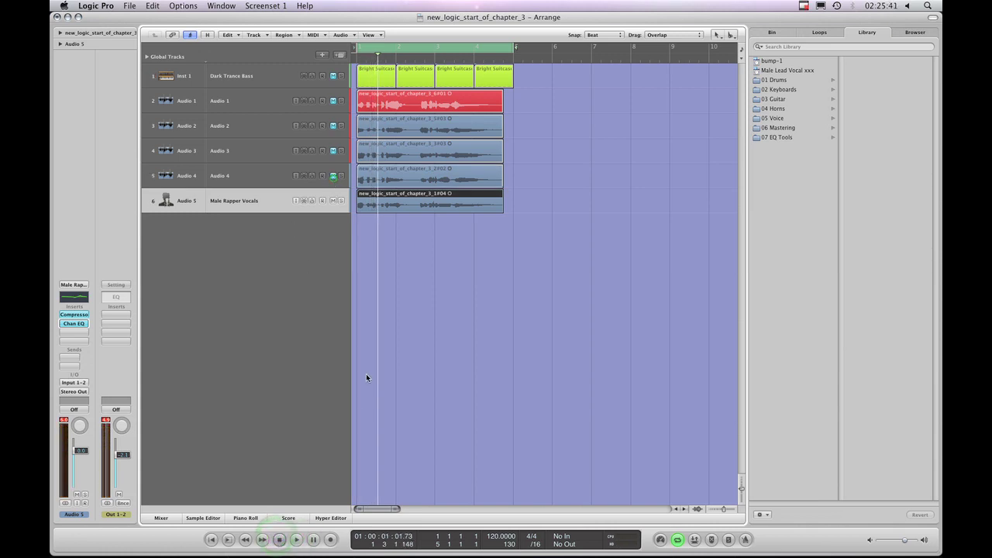
{"action": "left_click", "coordinate": [300, 541]}
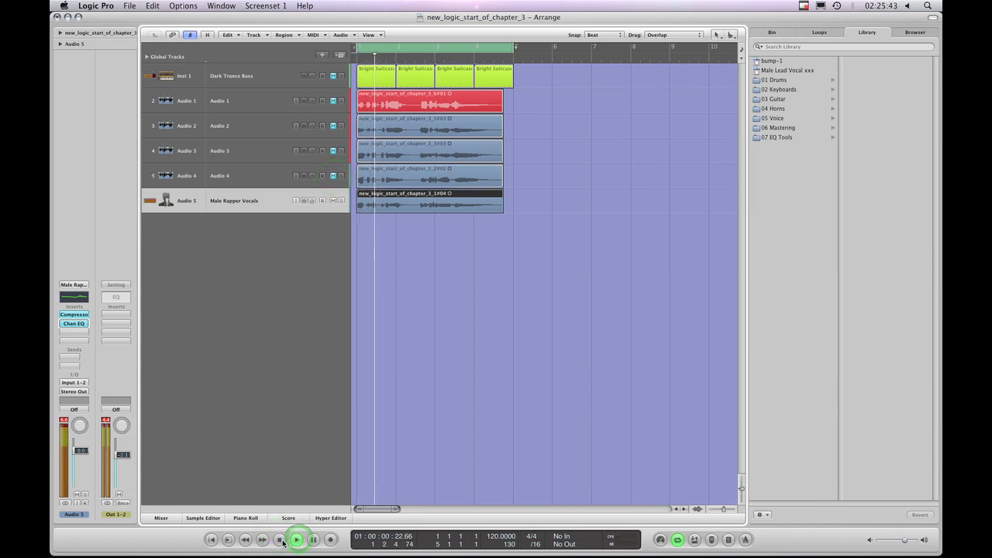
{"action": "key", "text": "space"}
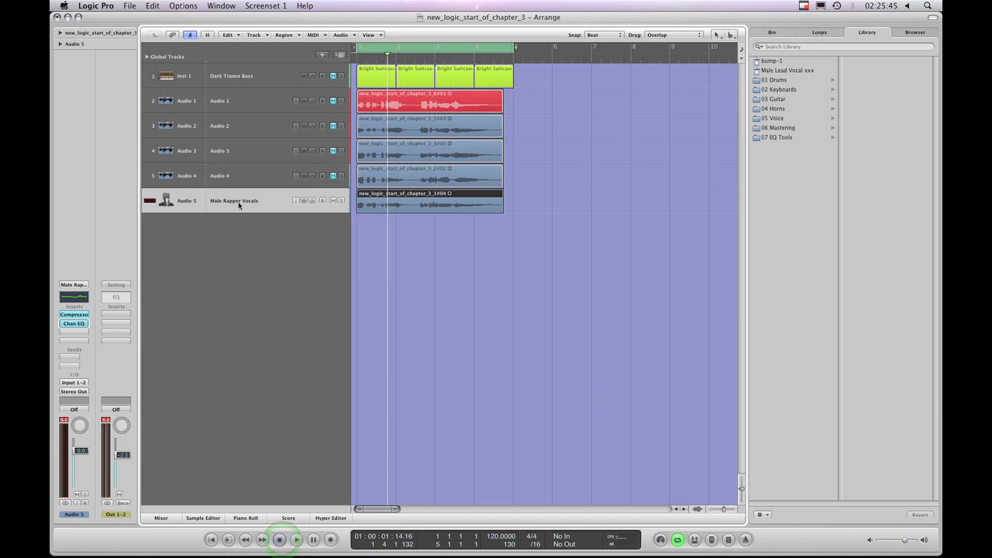
Copy the Audio 5 channel strip setting and paste it onto the Audio 4 track.
{"action": "left_click", "coordinate": [75, 285]}
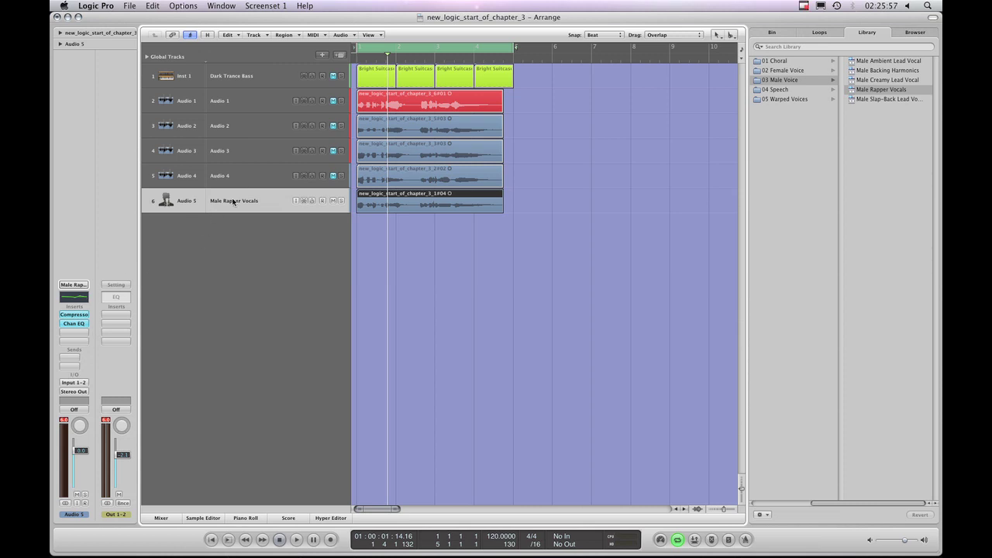
{"action": "left_click", "coordinate": [77, 286]}
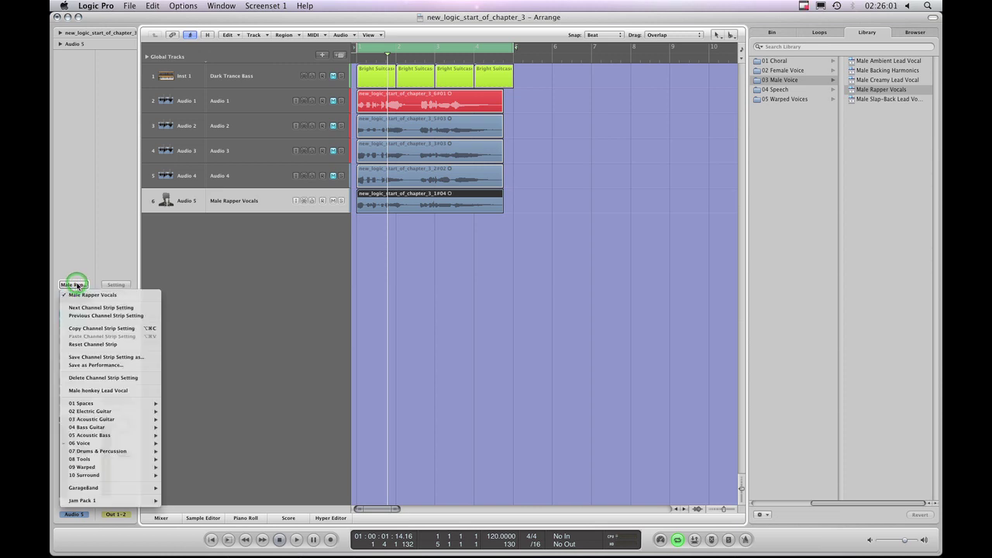
{"action": "left_click", "coordinate": [105, 329]}
{"action": "left_click", "coordinate": [229, 175]}
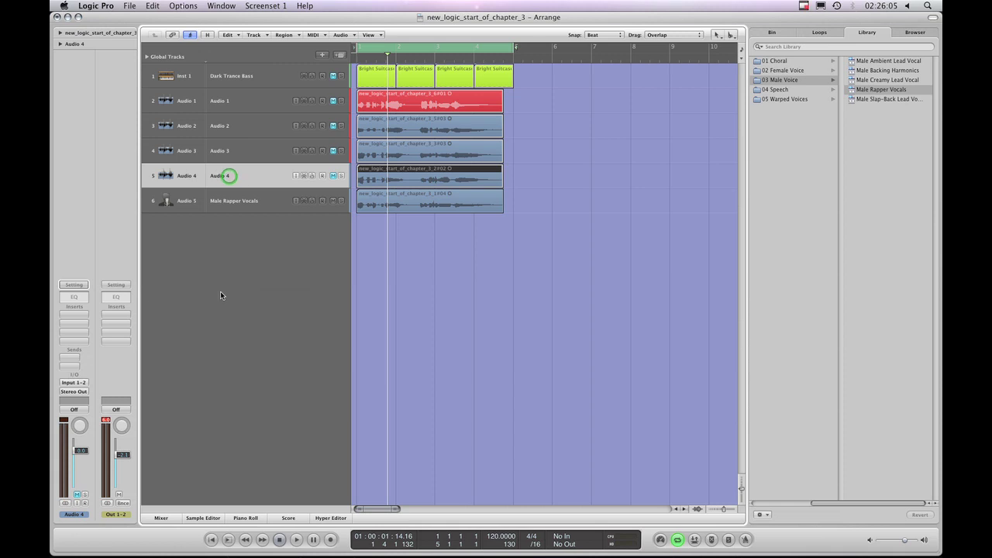
{"action": "left_click", "coordinate": [80, 285]}
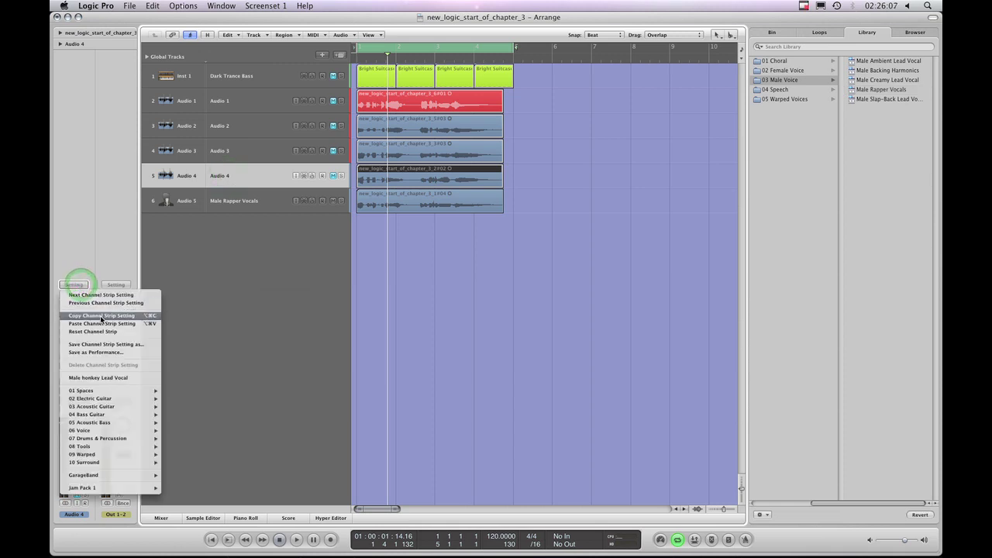
{"action": "left_click", "coordinate": [104, 324]}
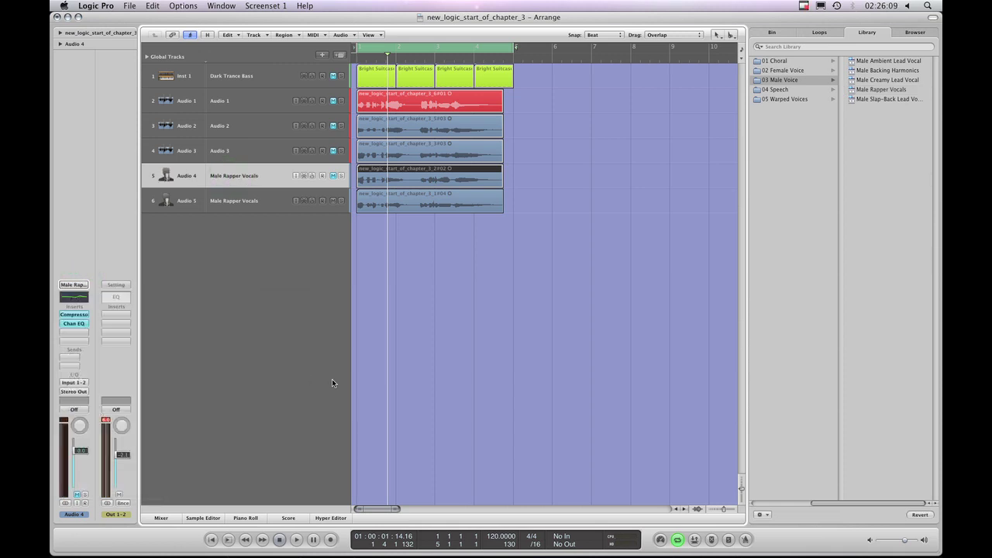
Unmute the Audio 4 track, lower its fader to -4.2 dB, and play the project.
{"action": "left_click", "coordinate": [241, 200]}
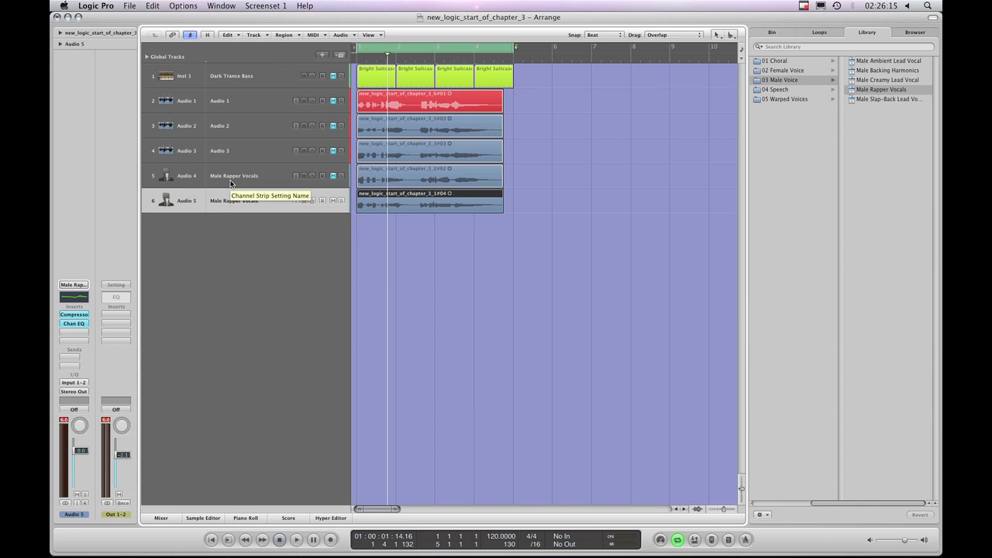
{"action": "left_click", "coordinate": [230, 181]}
{"action": "left_click", "coordinate": [333, 176]}
{"action": "left_click_drag", "start_coordinate": [83, 451], "coordinate": [82, 459]}
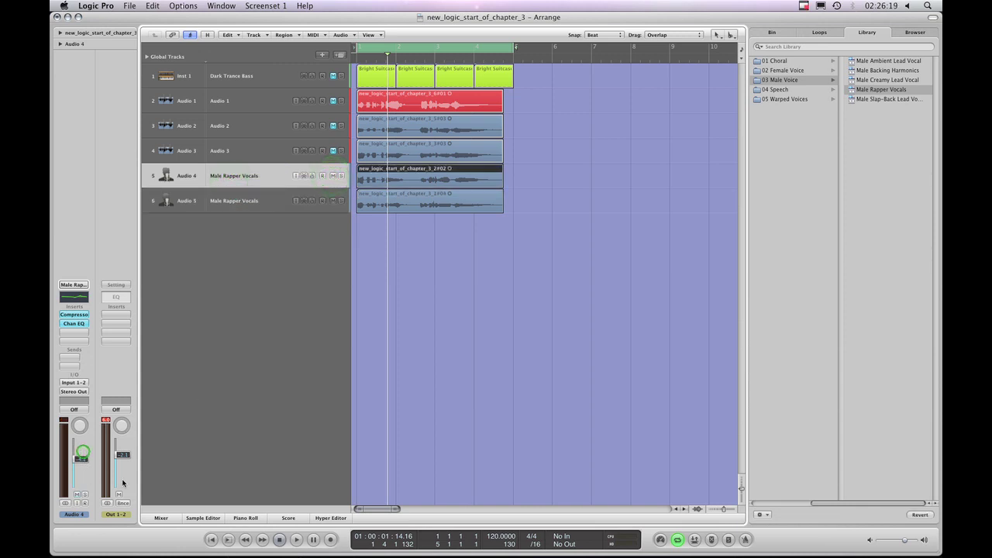
{"action": "left_click", "coordinate": [294, 541]}
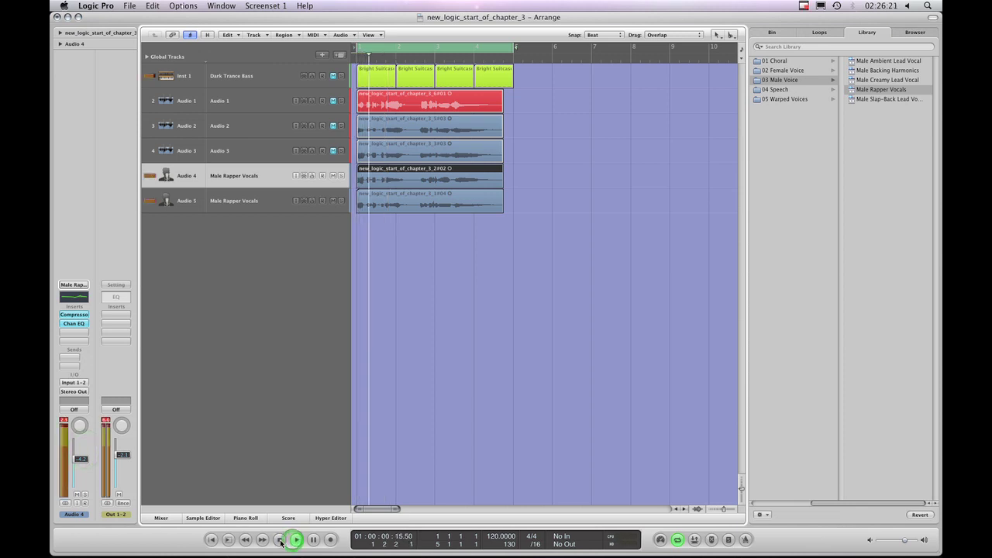
Lower the Audio 5 fader to about -4.6 dB and the Audio 4 fader to -4.4 dB, and audition the project.
{"action": "left_click", "coordinate": [249, 201]}
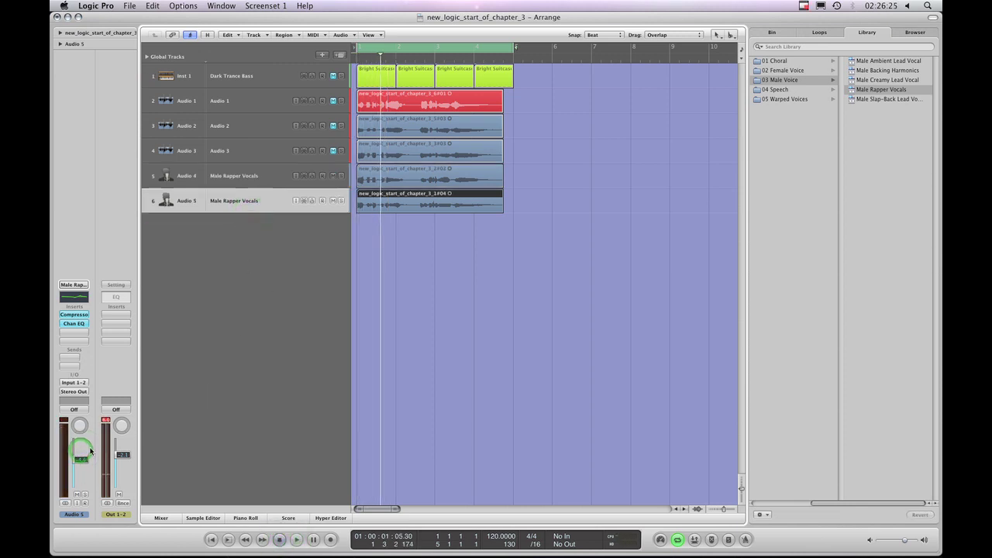
{"action": "left_click", "coordinate": [233, 180]}
{"action": "left_click_drag", "start_coordinate": [81, 458], "coordinate": [81, 459]}
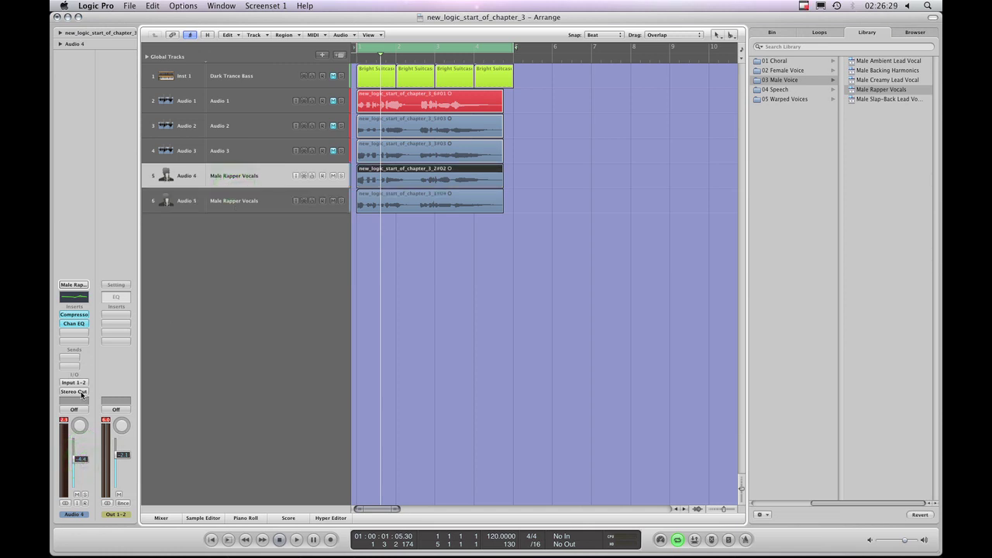
{"action": "left_click", "coordinate": [297, 541]}
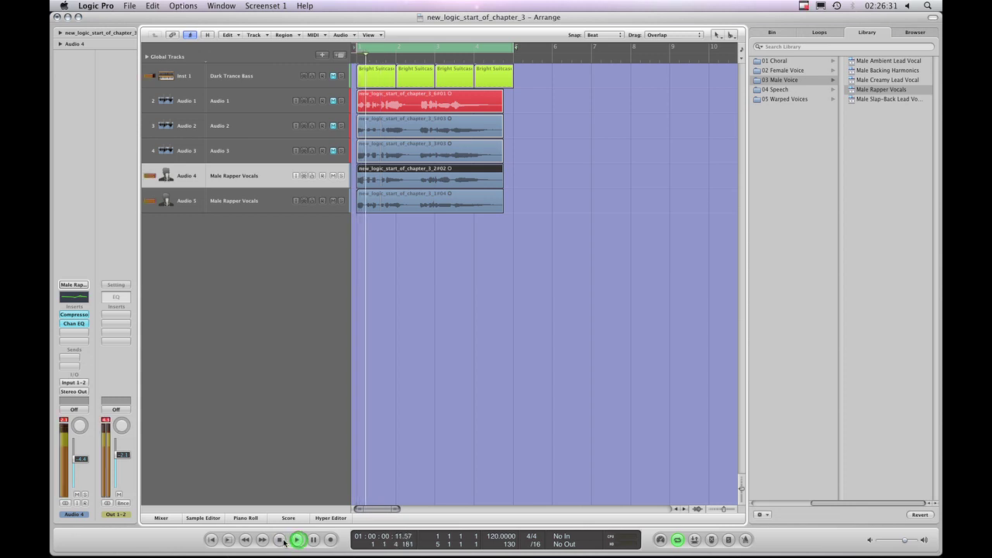
{"action": "left_click", "coordinate": [280, 540]}
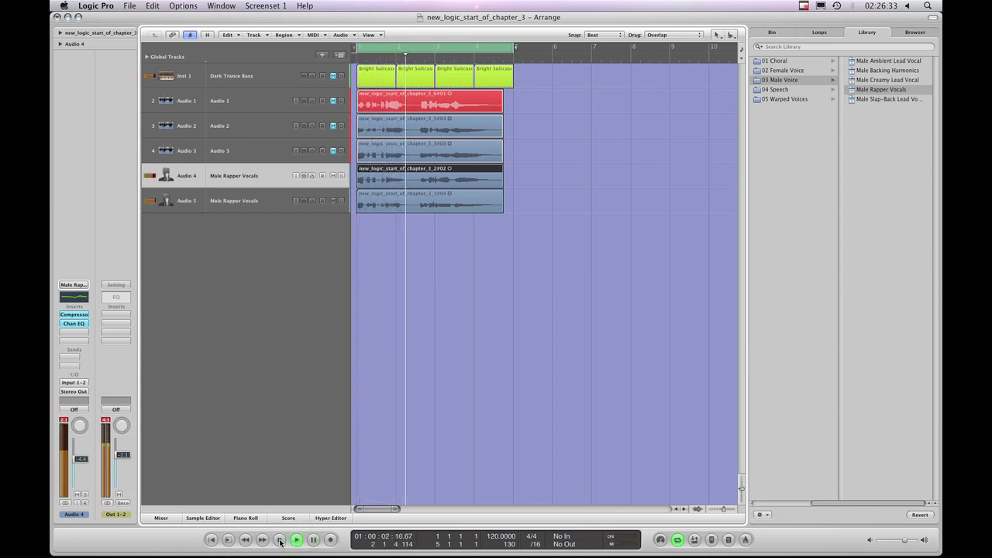
Reset the Audio 4 channel strip and route its output to Bus 1.
{"action": "left_click", "coordinate": [234, 205]}
{"action": "left_click", "coordinate": [197, 181]}
{"action": "left_click", "coordinate": [74, 284]}
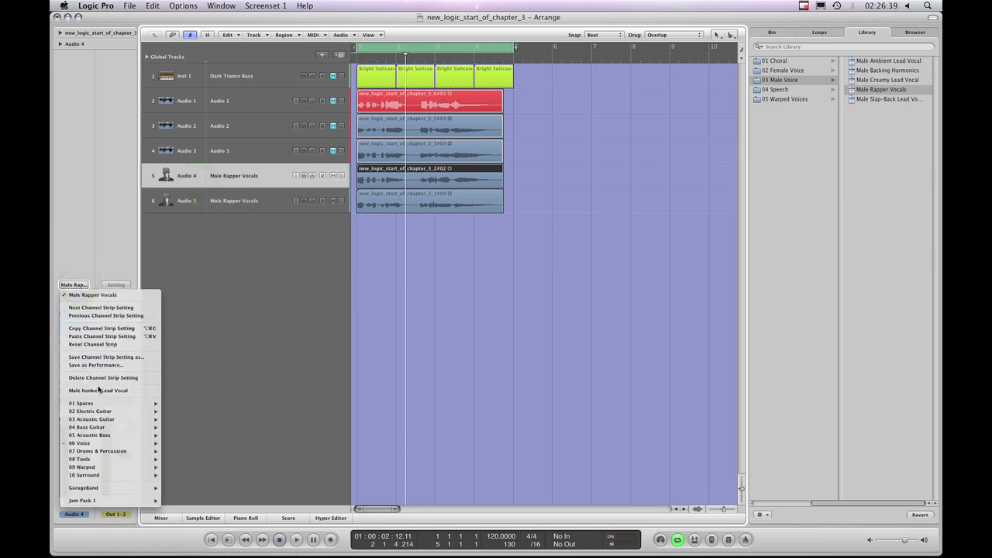
{"action": "left_click", "coordinate": [96, 344]}
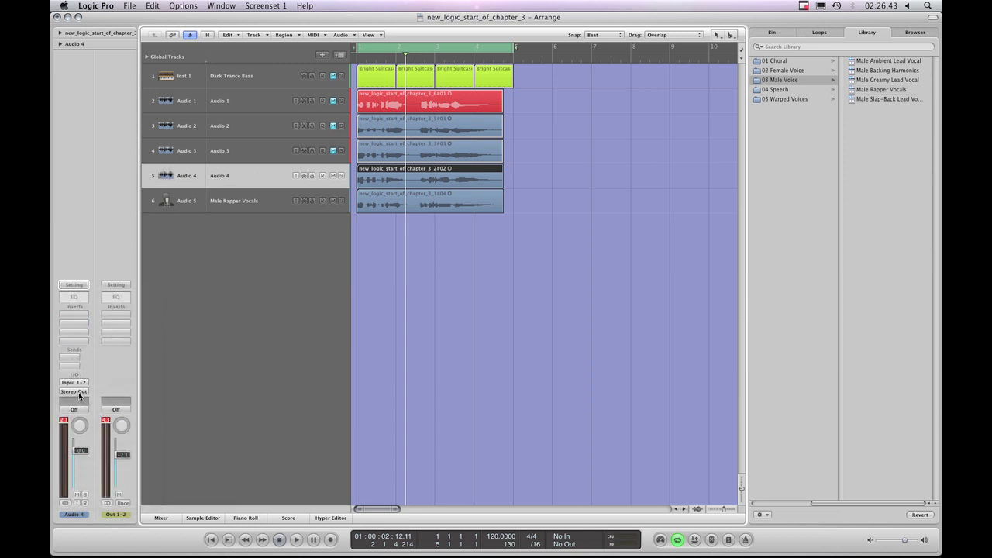
{"action": "left_click", "coordinate": [79, 395]}
{"action": "mouse_move", "coordinate": [73, 425]}
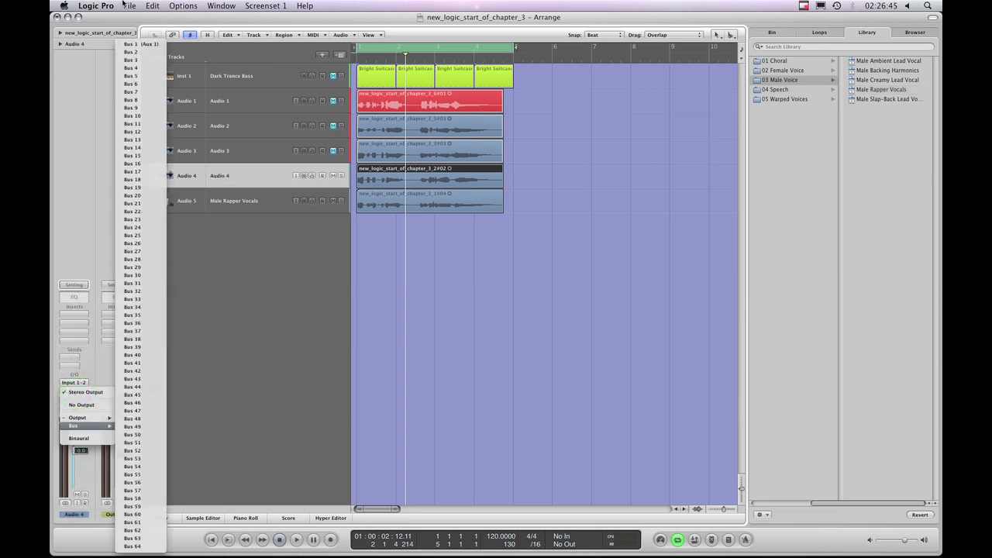
{"action": "left_click", "coordinate": [136, 44]}
Copy the Male Rapper Vocals channel strip setting from Audio 5, paste it over the Bus 1-routed Audio 4 strip, and audition the project briefly.
{"action": "left_click", "coordinate": [245, 203]}
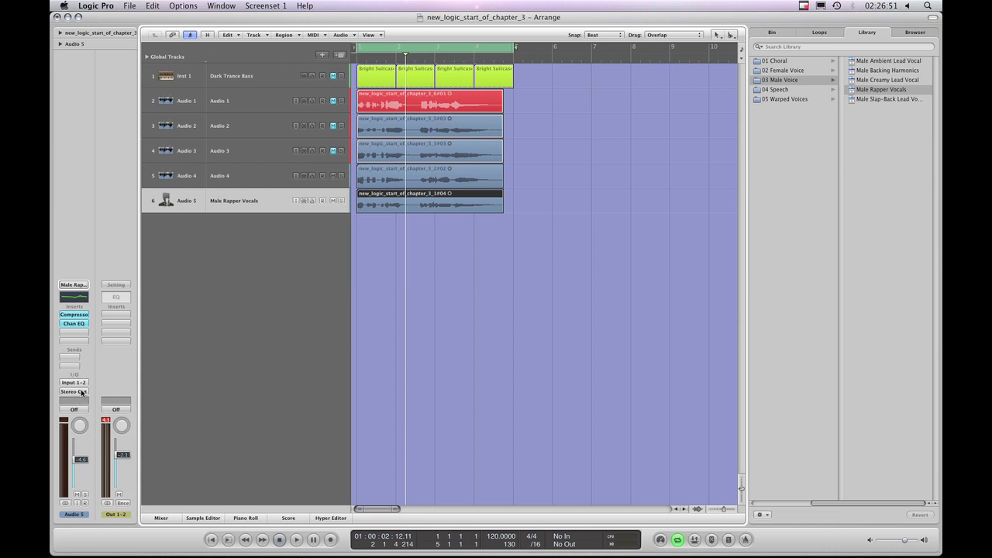
{"action": "left_click", "coordinate": [80, 286]}
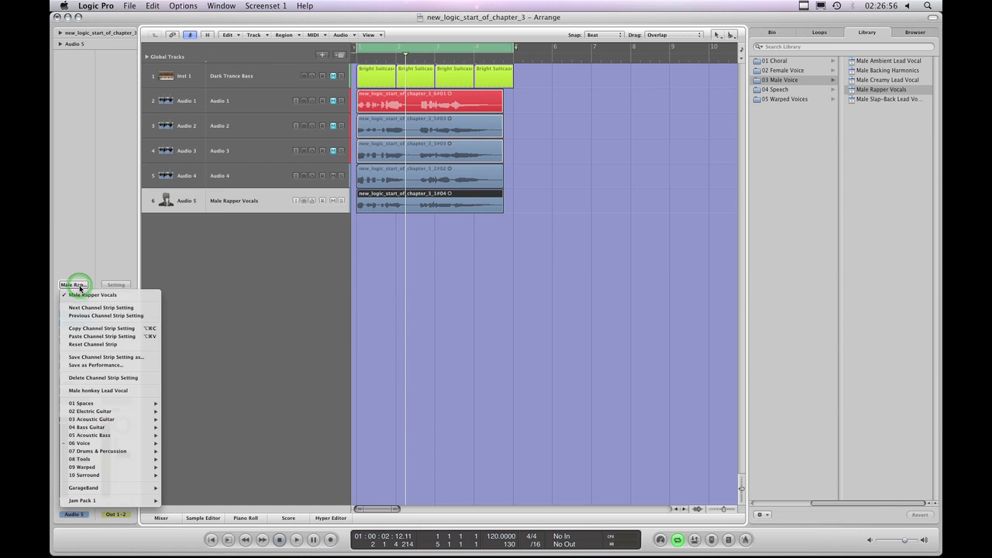
{"action": "left_click", "coordinate": [100, 329]}
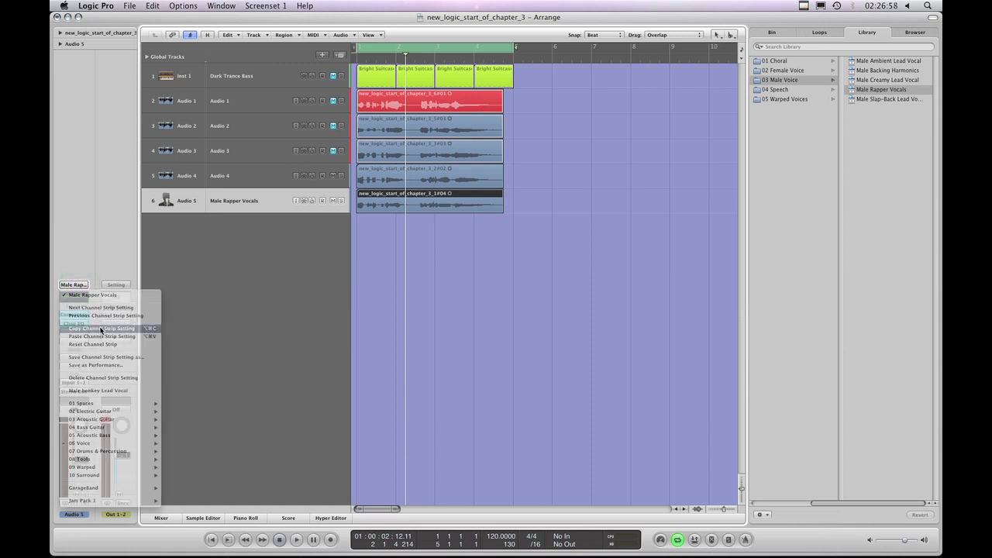
{"action": "left_click", "coordinate": [227, 182]}
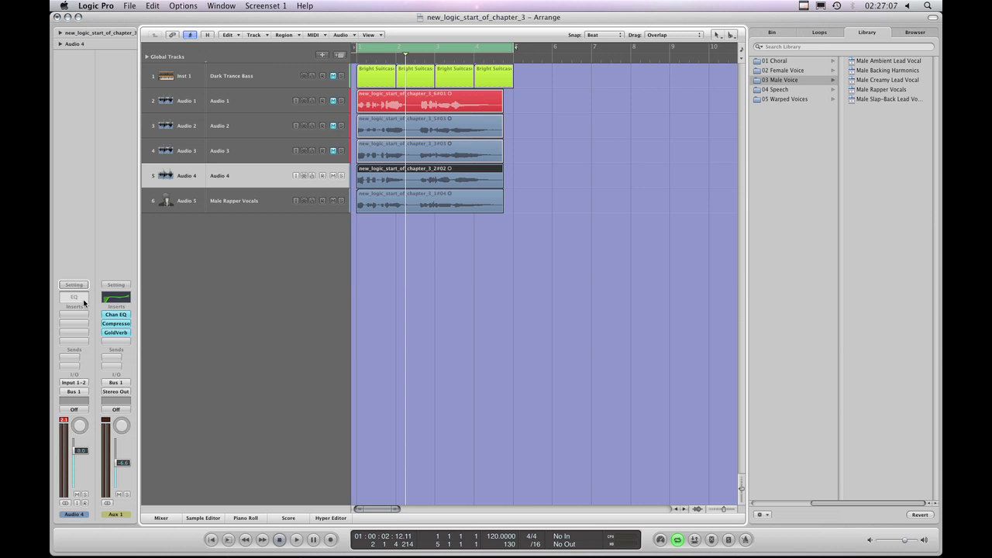
{"action": "left_click", "coordinate": [222, 200]}
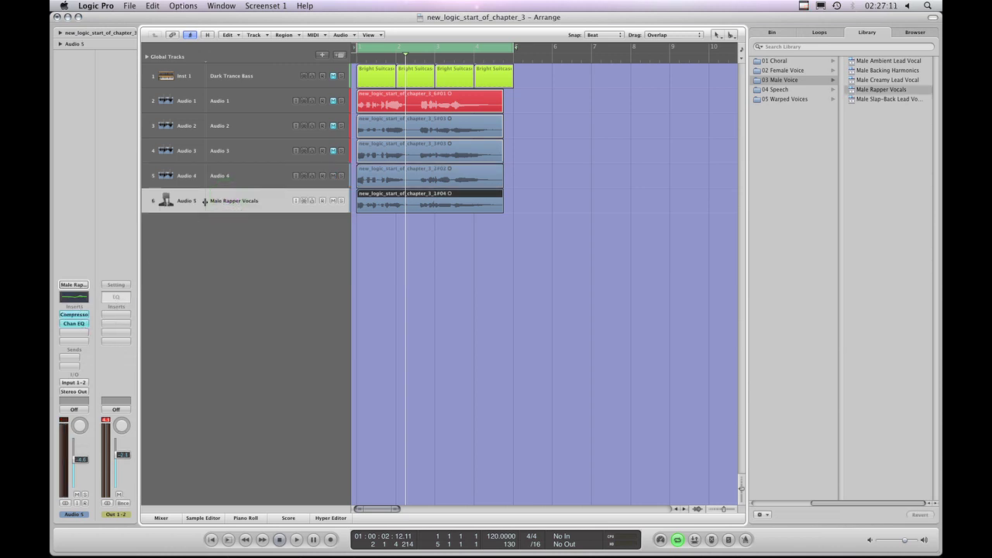
{"action": "left_click", "coordinate": [211, 176]}
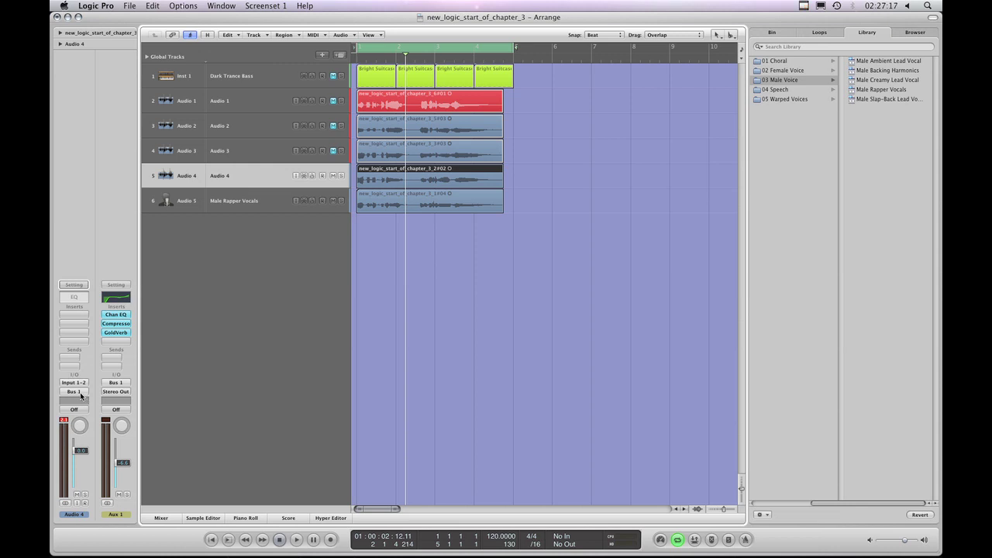
{"action": "left_click", "coordinate": [81, 288]}
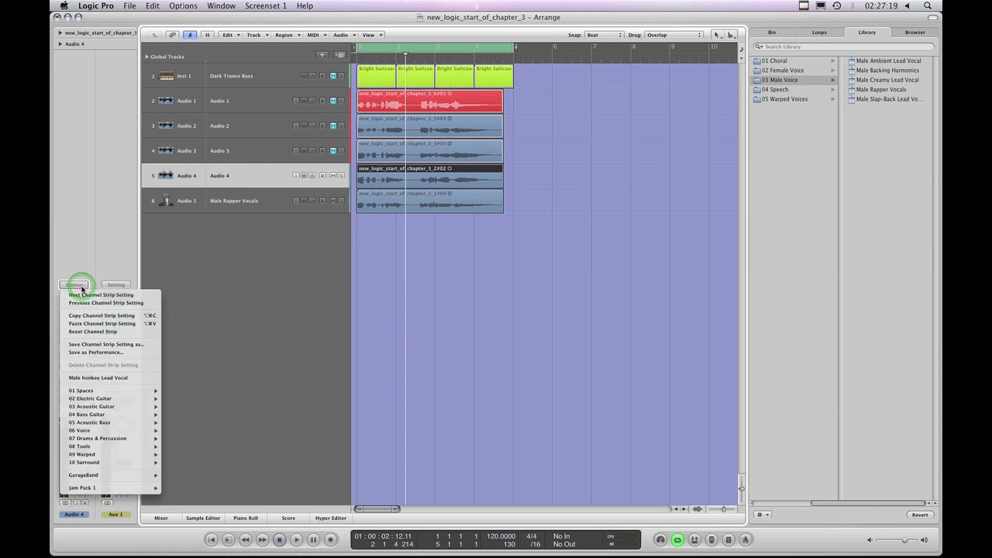
{"action": "left_click", "coordinate": [109, 326]}
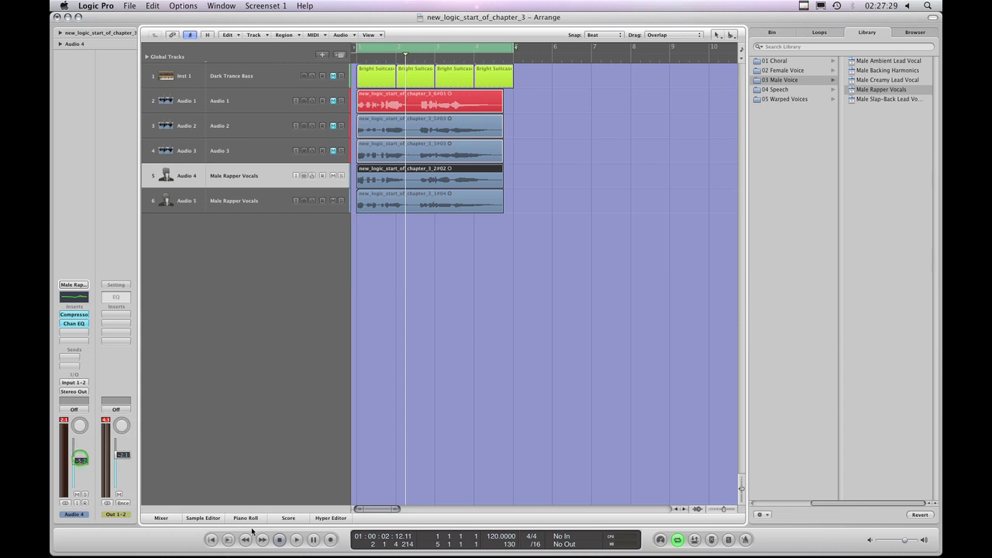
{"action": "left_click", "coordinate": [297, 541]}
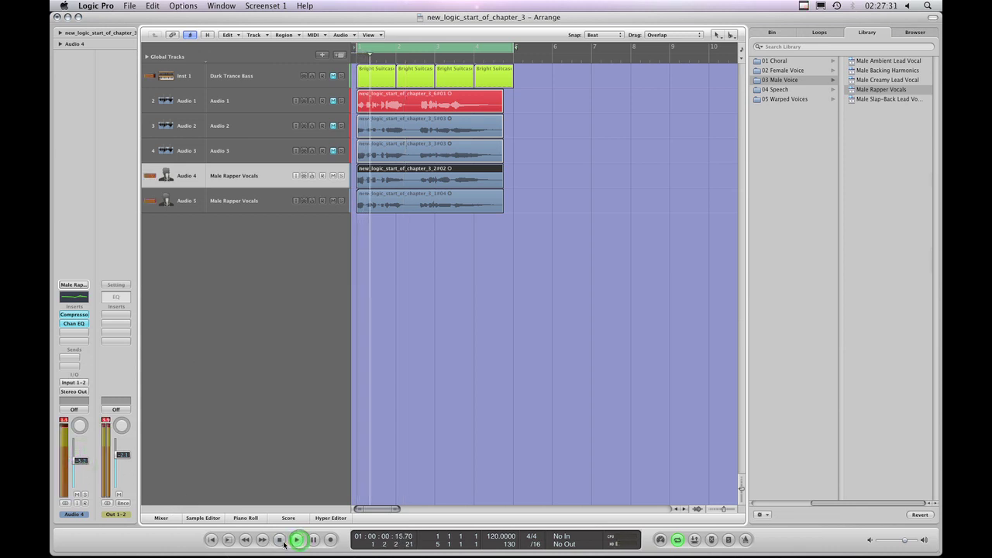
{"action": "left_click", "coordinate": [280, 540]}
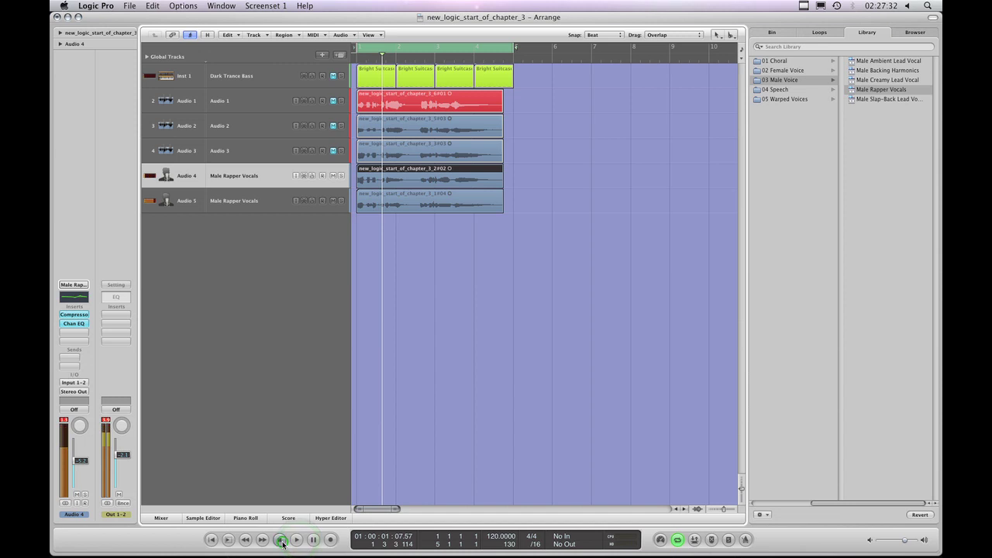
Reset the Audio 4 channel strip and reopen its channel strip setting options.
{"action": "left_click", "coordinate": [84, 287]}
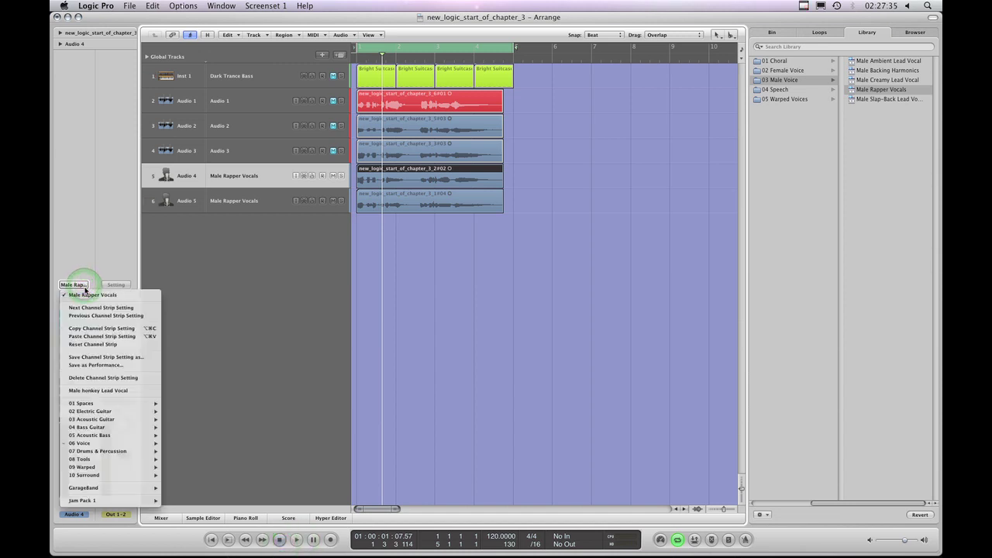
{"action": "left_click", "coordinate": [121, 345]}
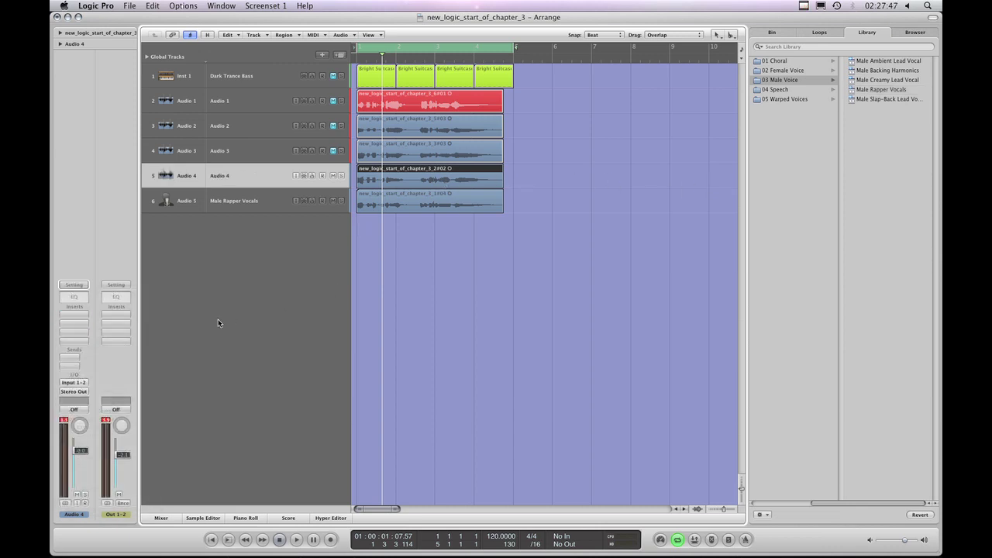
{"action": "left_click", "coordinate": [83, 289]}
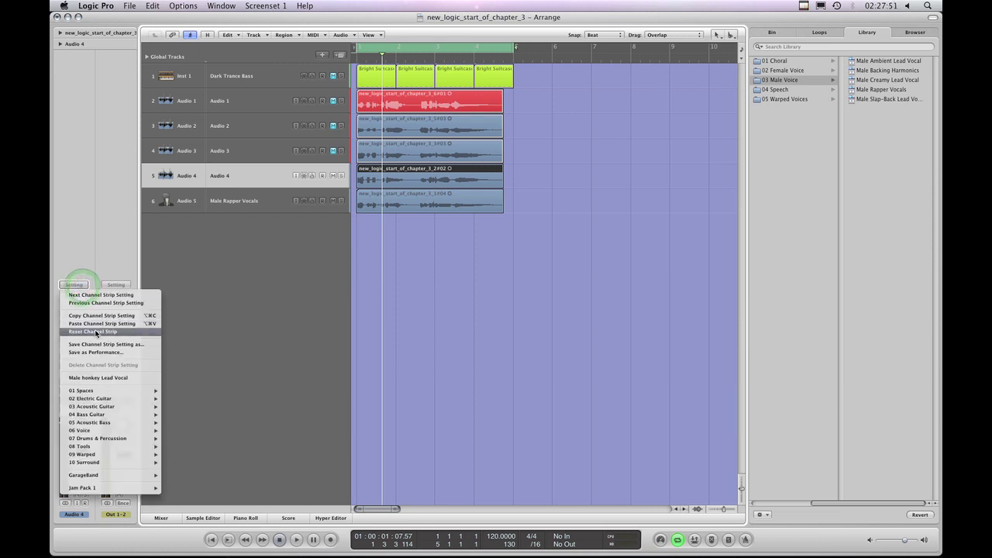